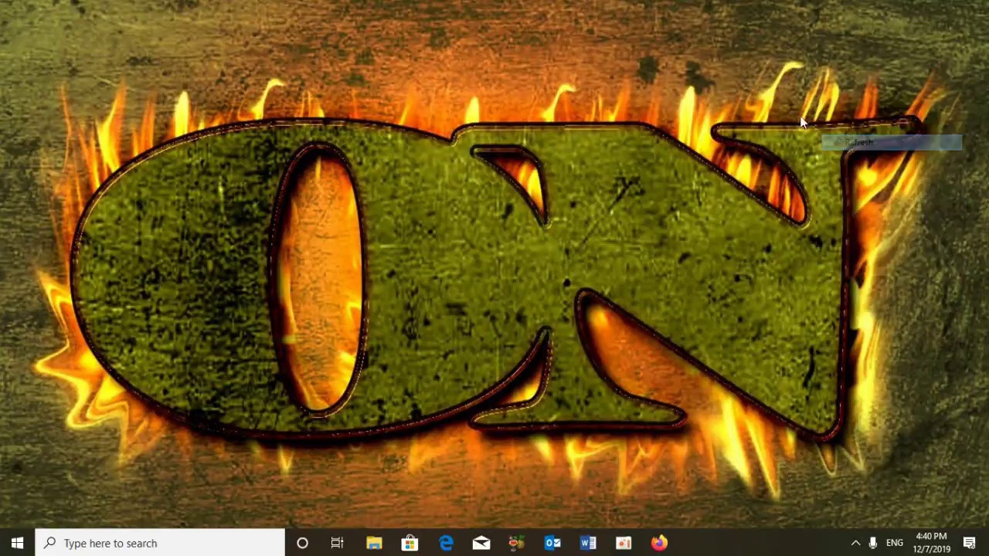
# Step: Refresh the Windows desktop six times from its right-click menu
pyautogui.click(832, 154)
pyautogui.rightClick(808, 119)
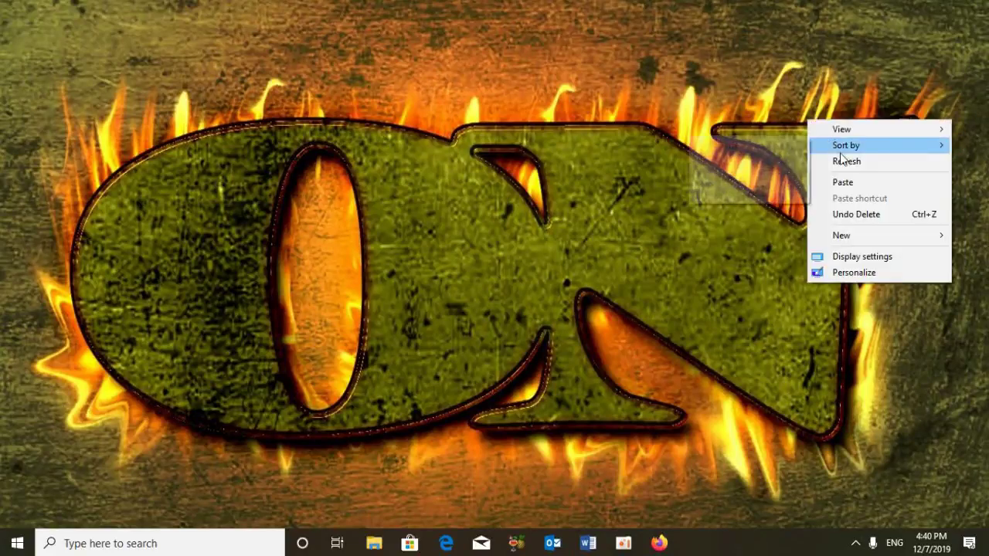
pyautogui.click(840, 159)
pyautogui.rightClick(824, 124)
pyautogui.click(862, 165)
pyautogui.rightClick(823, 77)
pyautogui.click(850, 120)
pyautogui.rightClick(833, 73)
pyautogui.click(848, 113)
pyautogui.rightClick(831, 73)
pyautogui.click(847, 115)
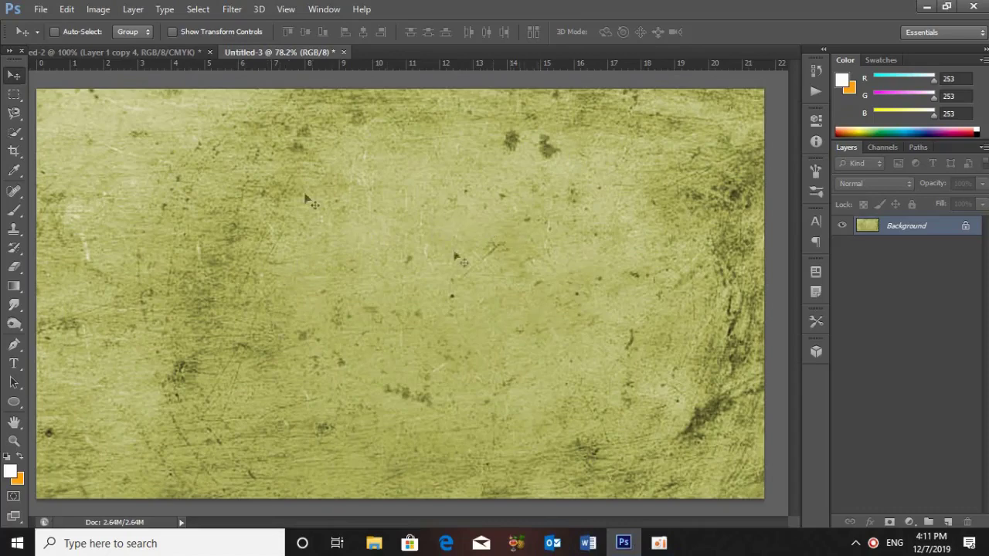
pyautogui.click(154, 52)
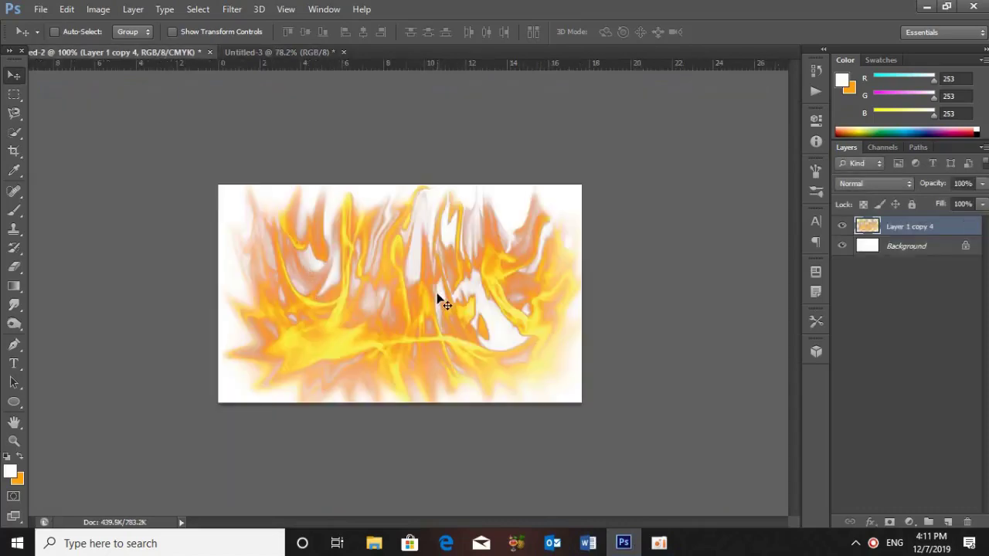
pyautogui.click(263, 52)
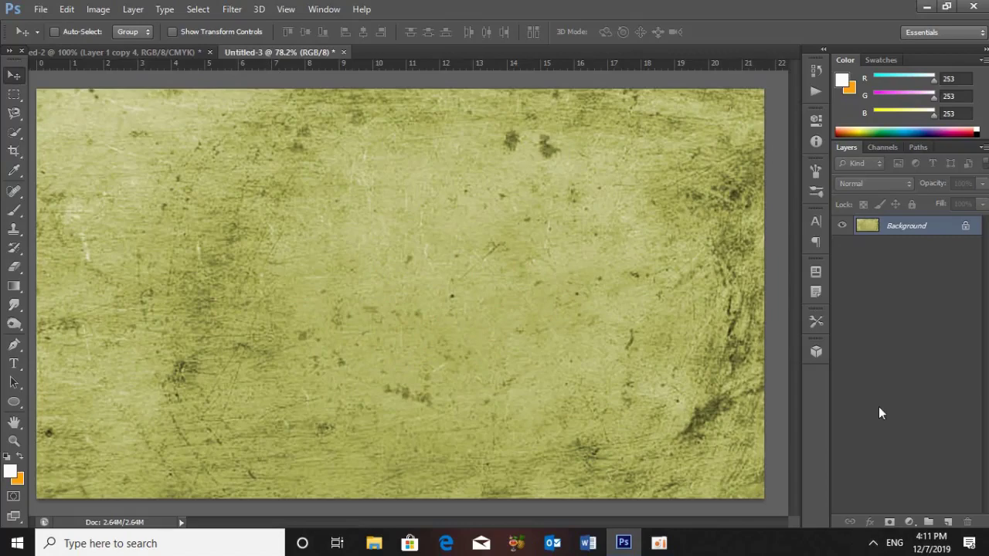
pyautogui.hotkey('ctrl', 'n')
pyautogui.doubleClick(452, 190)
pyautogui.write('1280')
pyautogui.press('Tab')
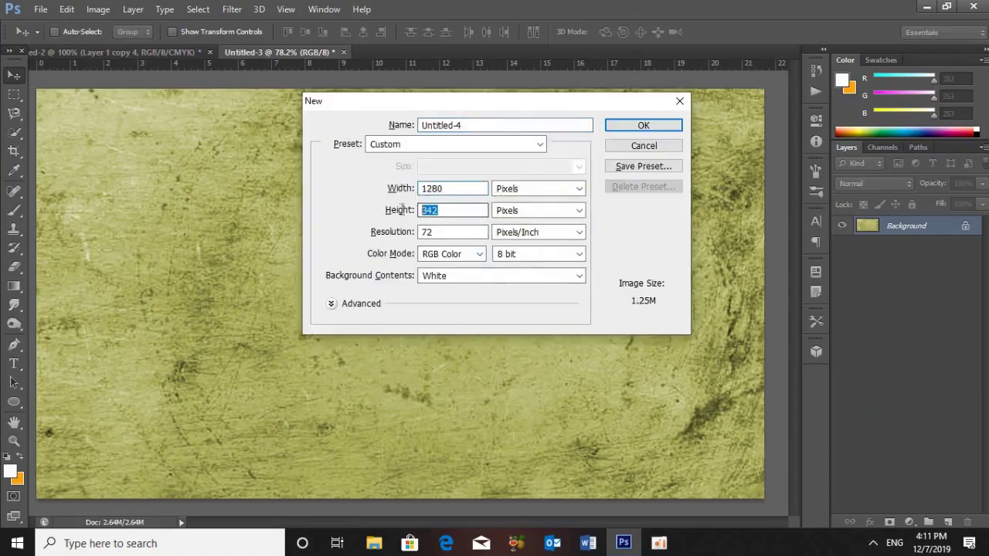
pyautogui.write('720')
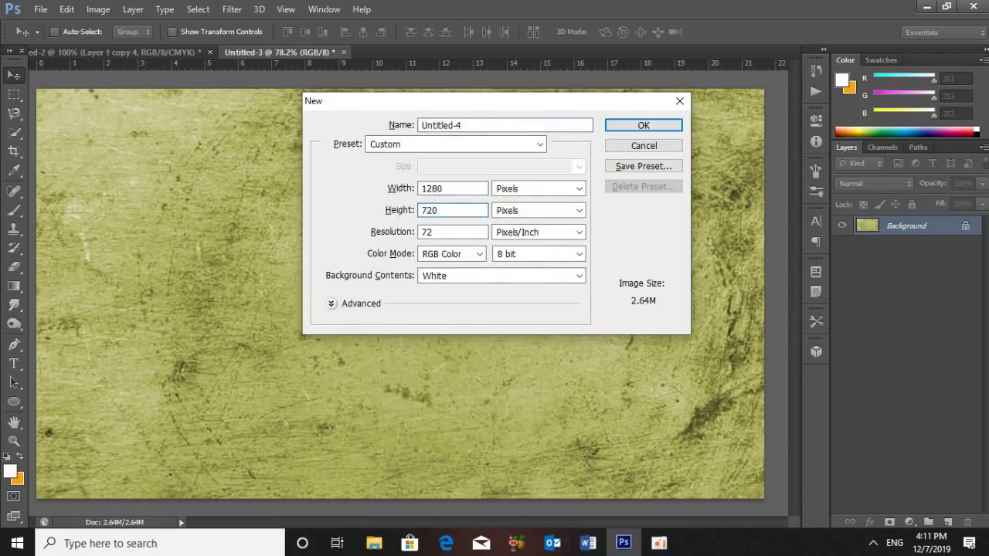
pyautogui.press('Tab')
pyautogui.write('200')
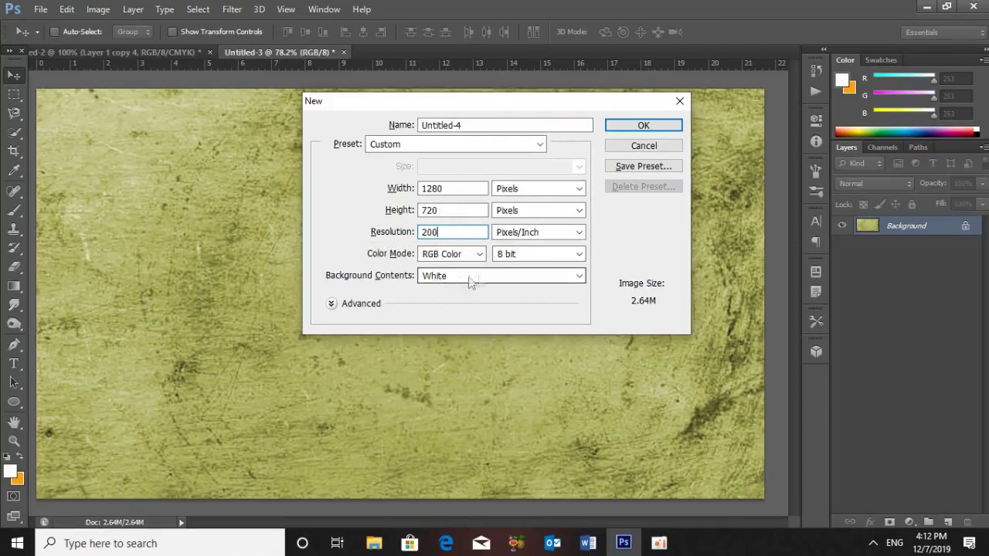
pyautogui.click(640, 145)
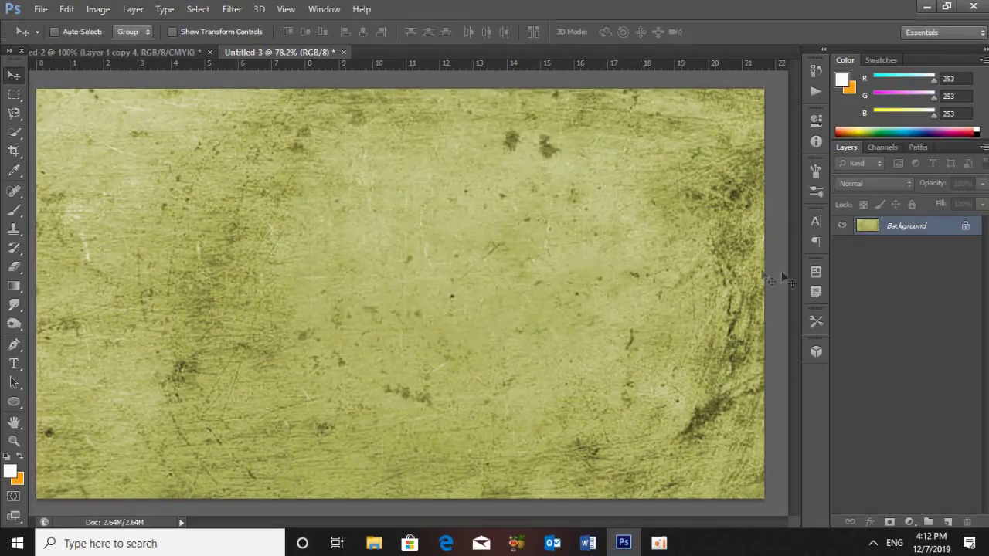
# Step: Convert Background into Layer 0, duplicate it, and hide the copy
pyautogui.doubleClick(958, 229)
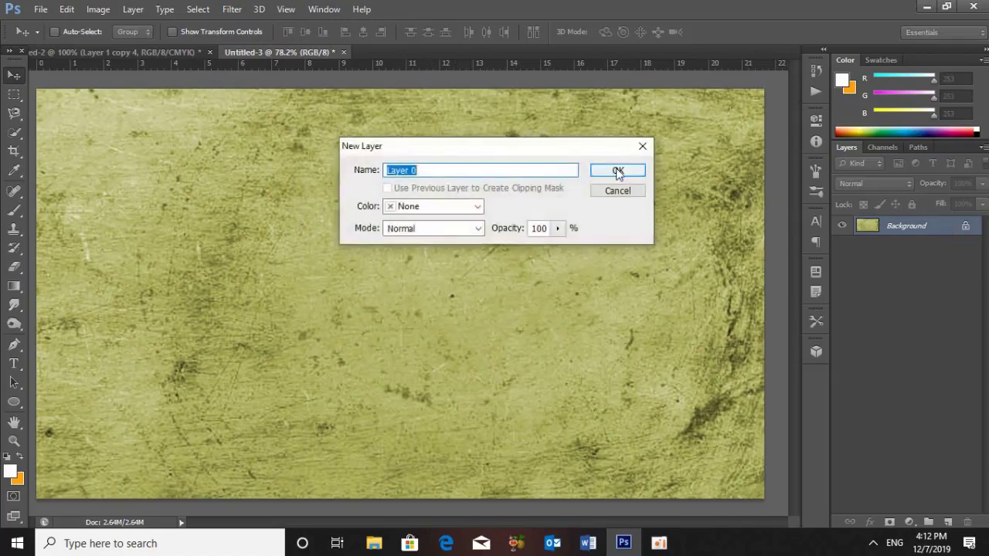
pyautogui.click(618, 170)
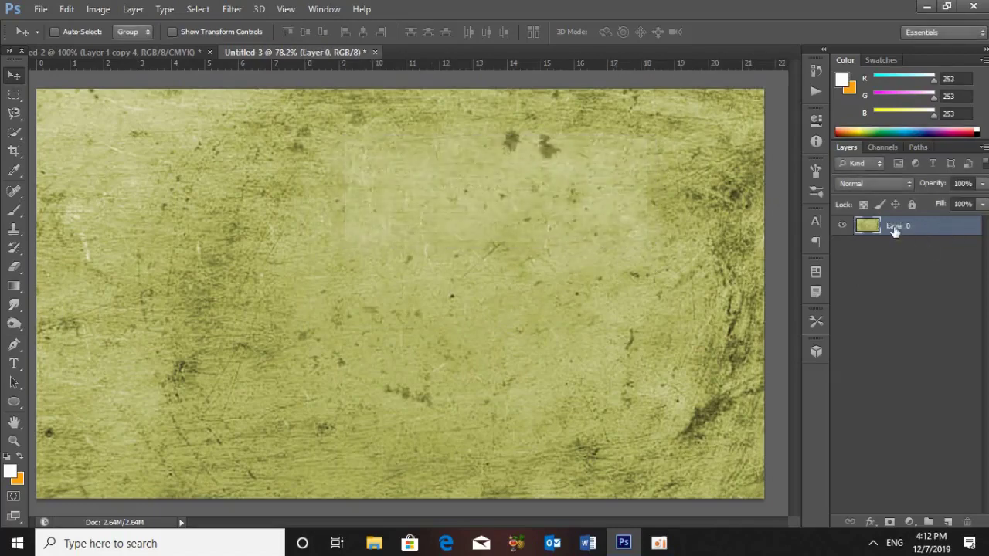
pyautogui.hotkey('ctrl', 'j')
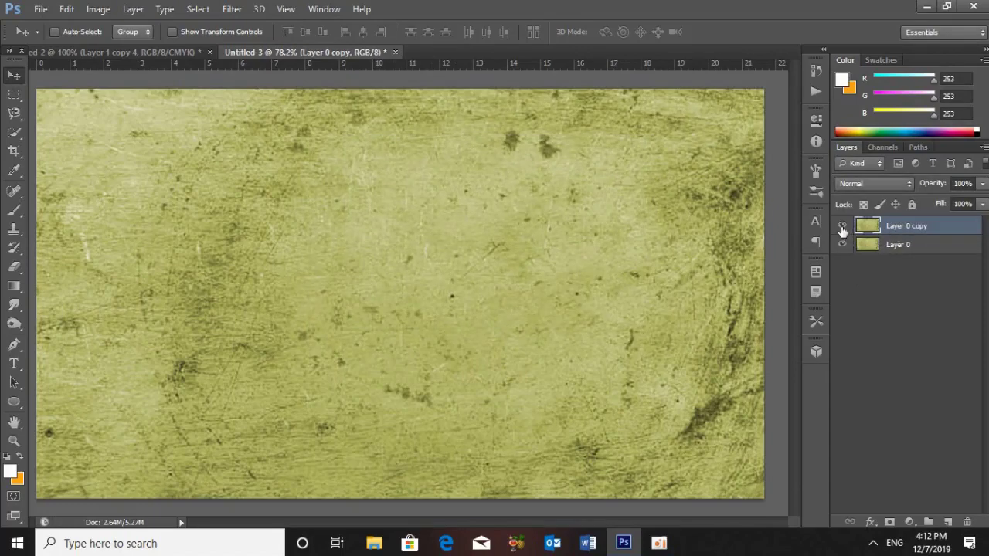
pyautogui.click(842, 226)
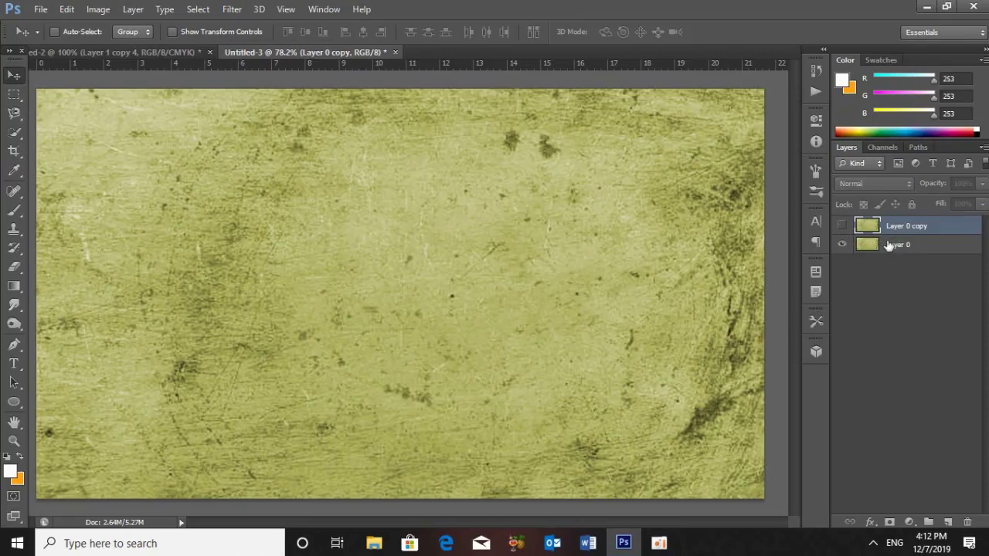
# Step: Add a Levels adjustment above Layer 0 with output white set to 190
pyautogui.click(894, 245)
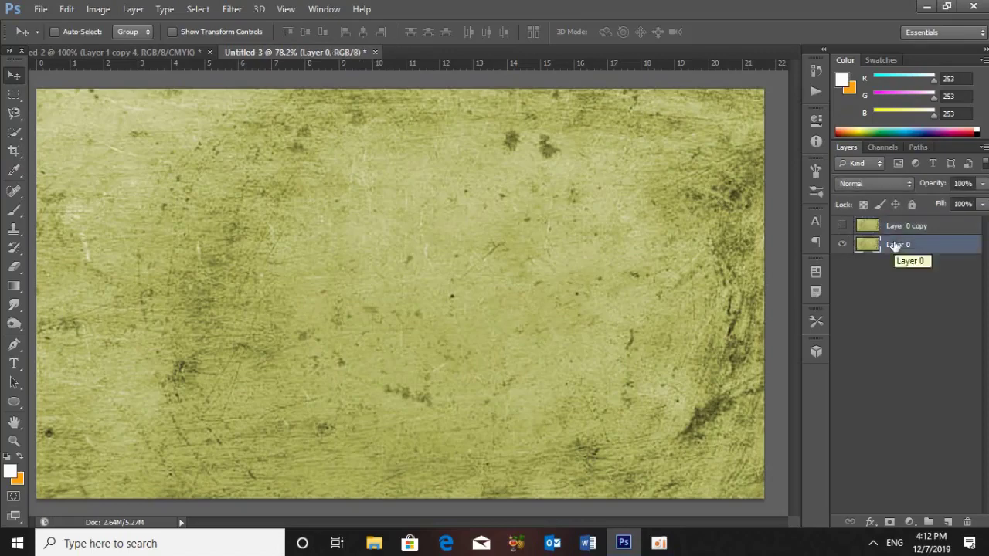
pyautogui.click(909, 523)
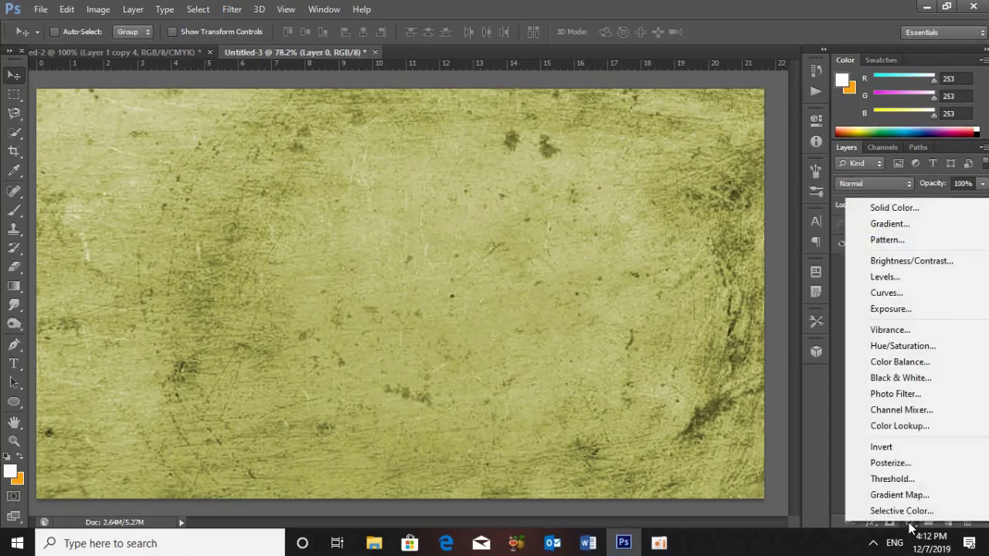
pyautogui.click(896, 278)
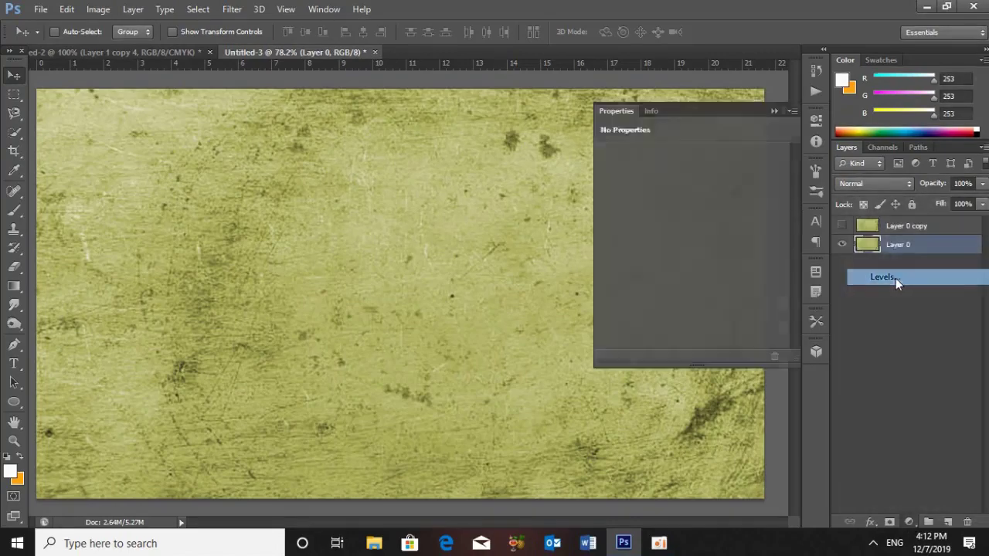
pyautogui.click(746, 320)
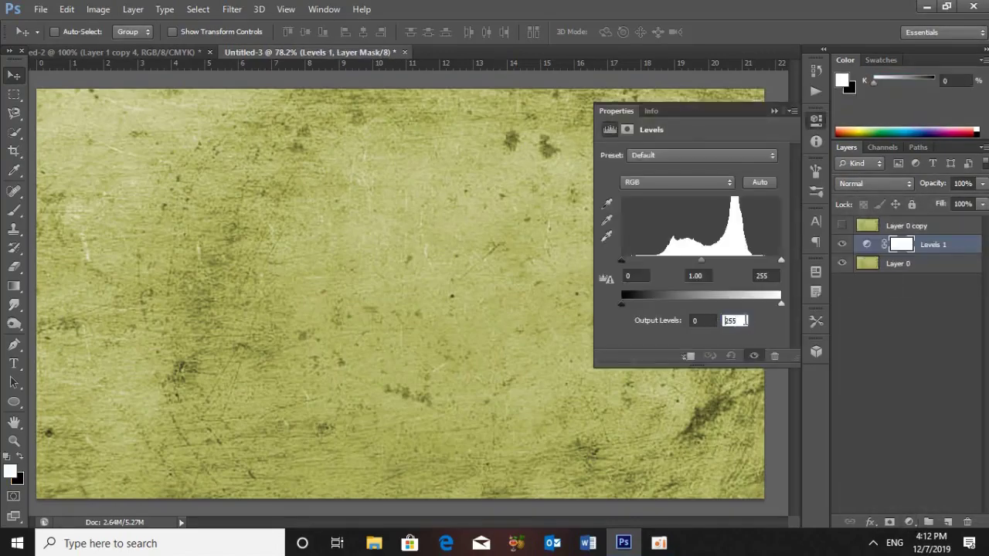
pyautogui.write('190')
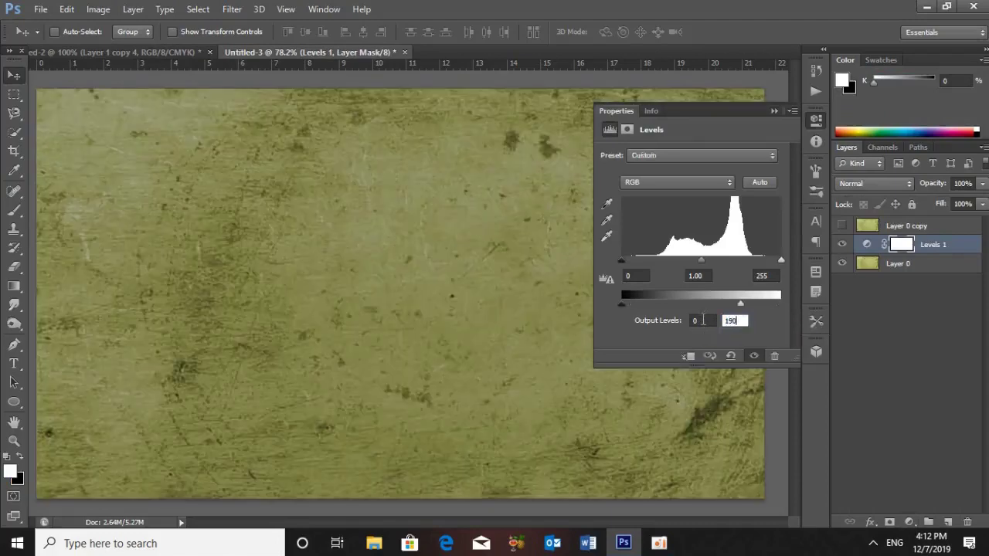
pyautogui.click(773, 110)
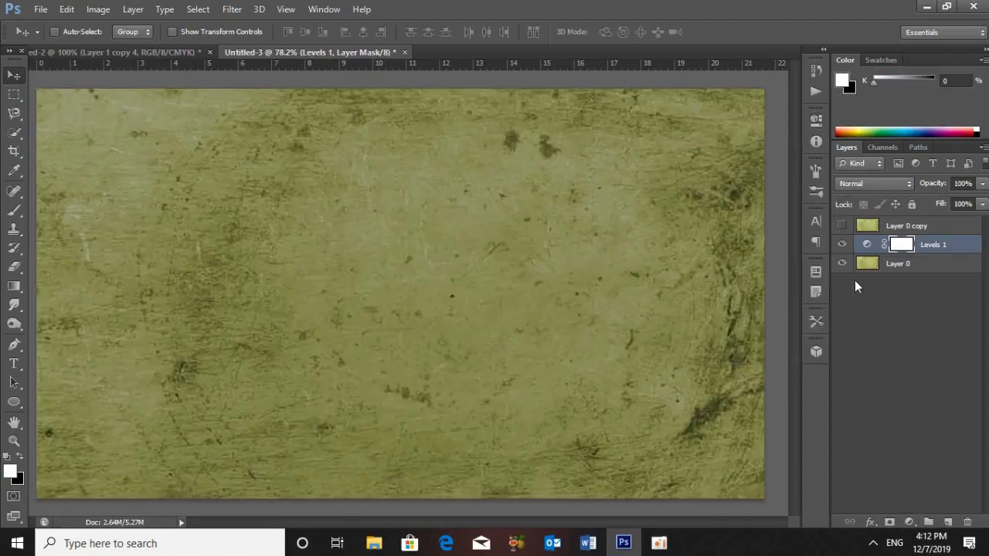
pyautogui.click(948, 521)
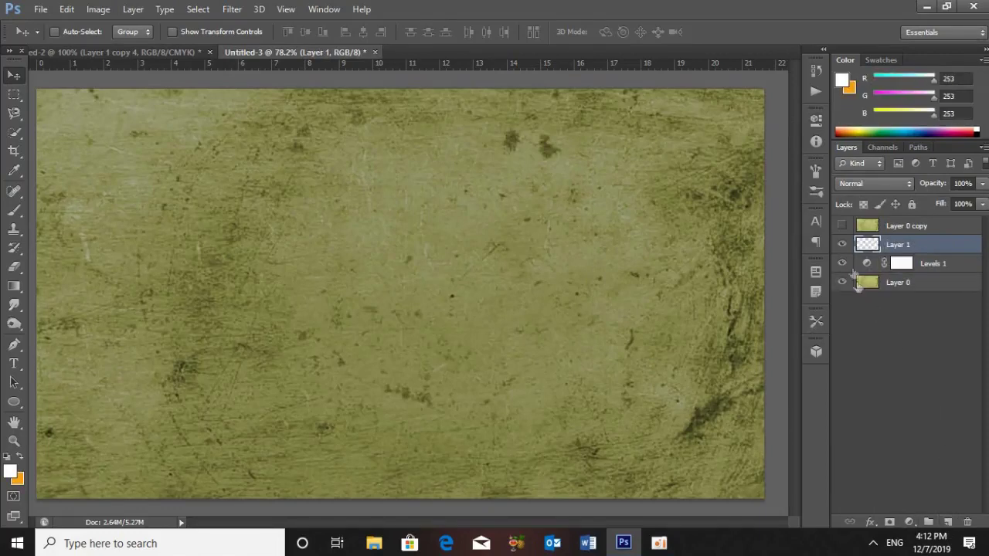
# Step: Set Layer 1 to Color blend mode and the foreground colour to #fda212
pyautogui.click(849, 183)
pyautogui.click(852, 355)
pyautogui.click(11, 472)
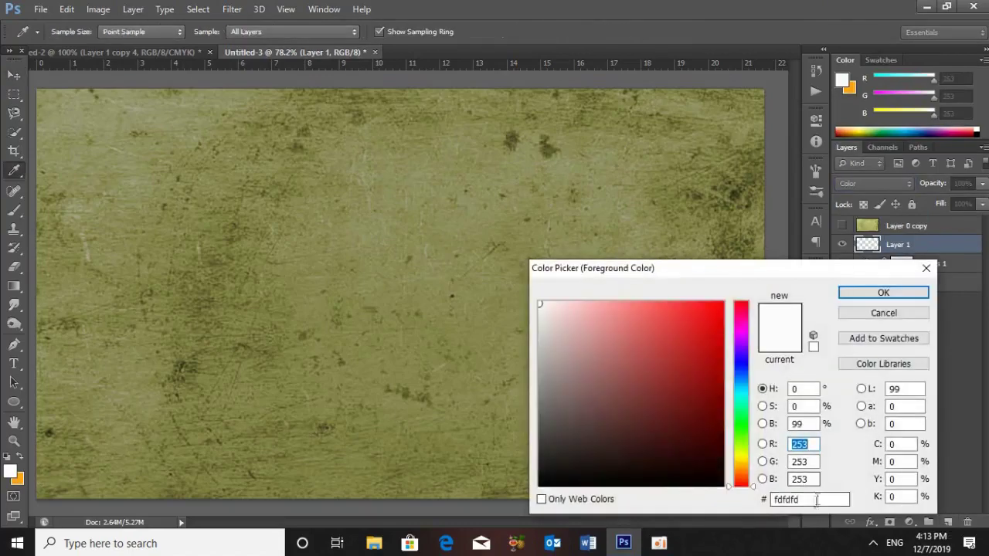
pyautogui.moveTo(811, 499); pyautogui.dragTo(696, 498)
pyautogui.write('fd')
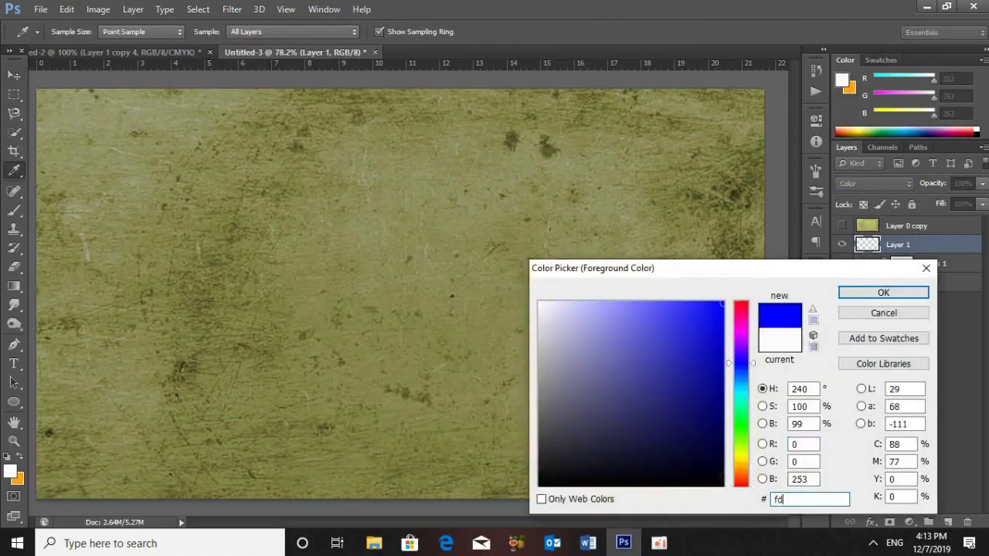
pyautogui.write('a212')
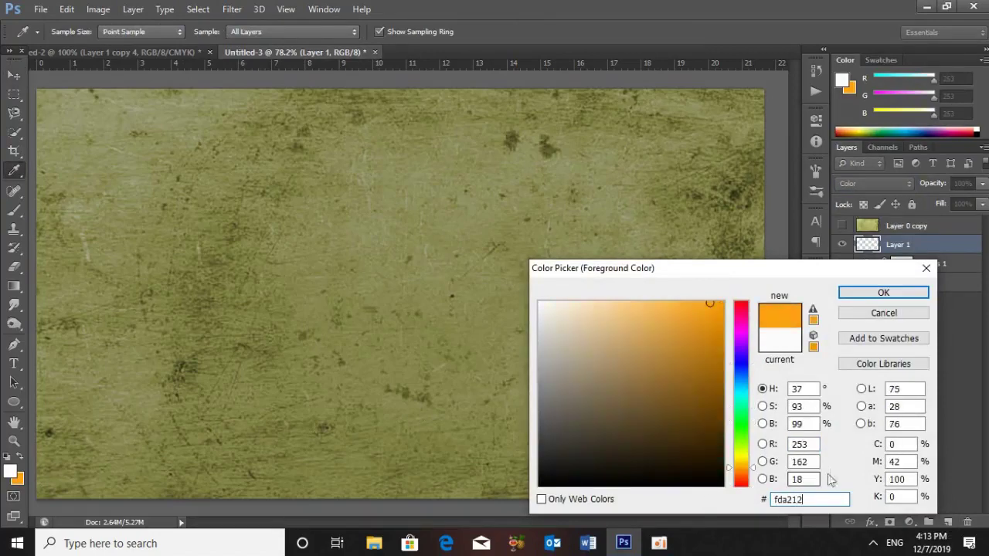
pyautogui.click(865, 294)
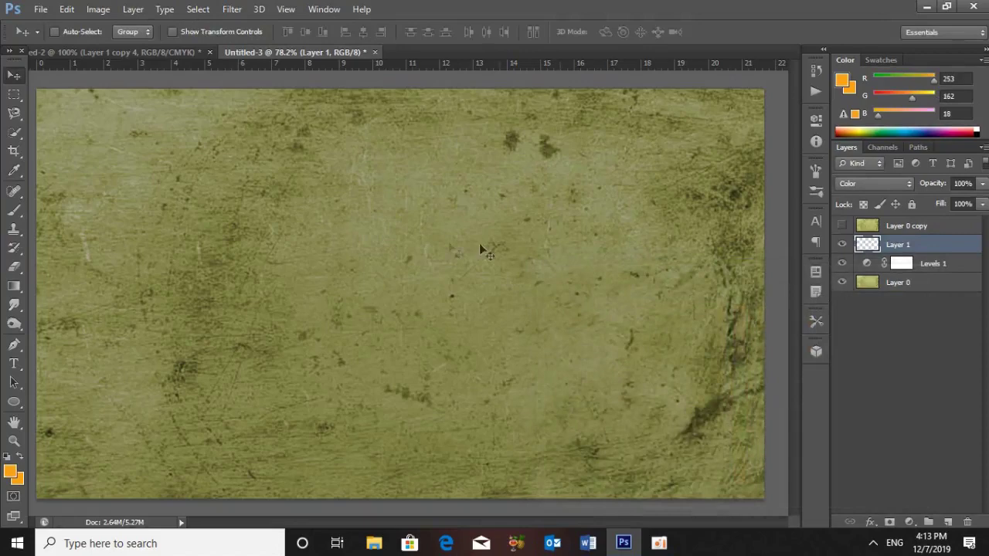
# Step: Paint one soft 1000 px orange brush dab at the canvas centre
pyautogui.click(13, 210)
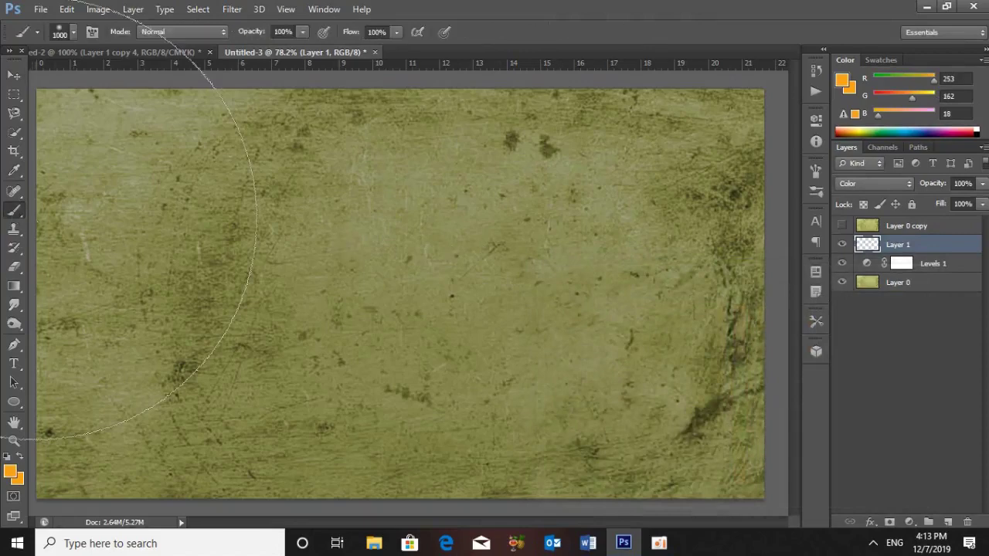
pyautogui.click(73, 32)
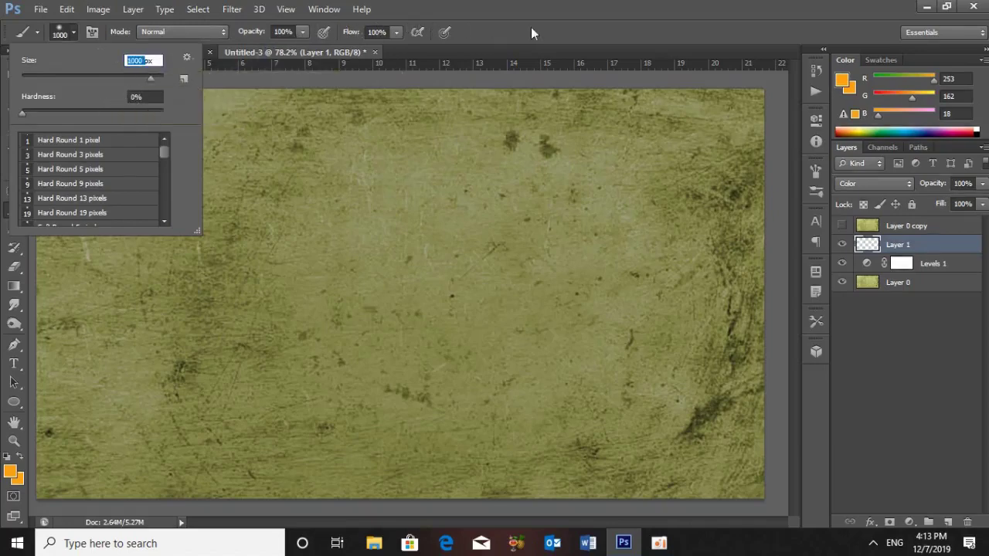
pyautogui.press('Return')
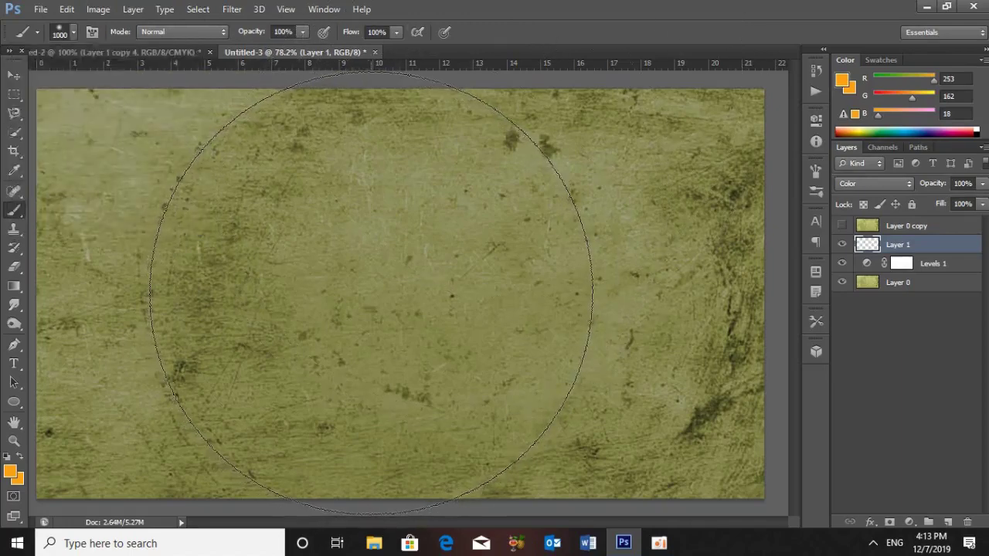
pyautogui.click(368, 291)
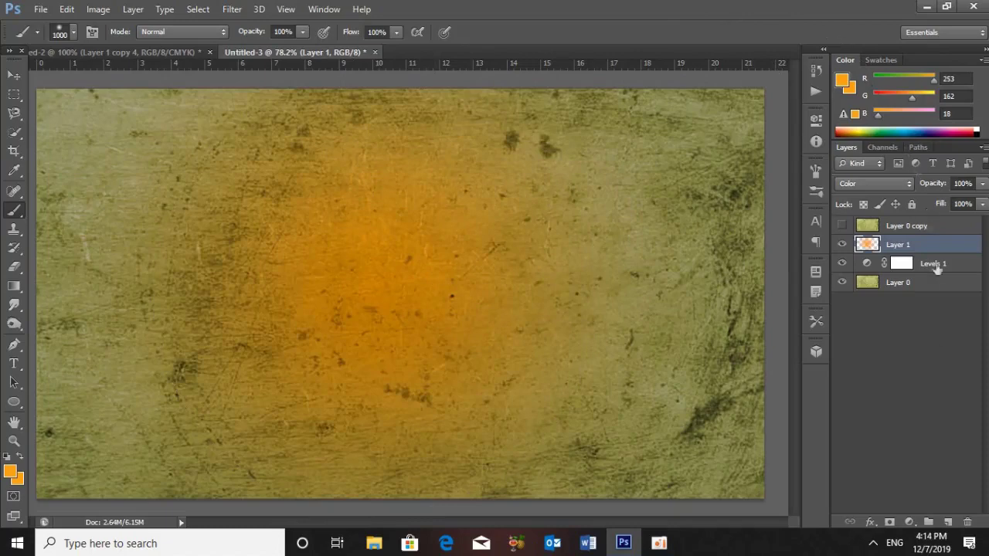
pyautogui.click(948, 522)
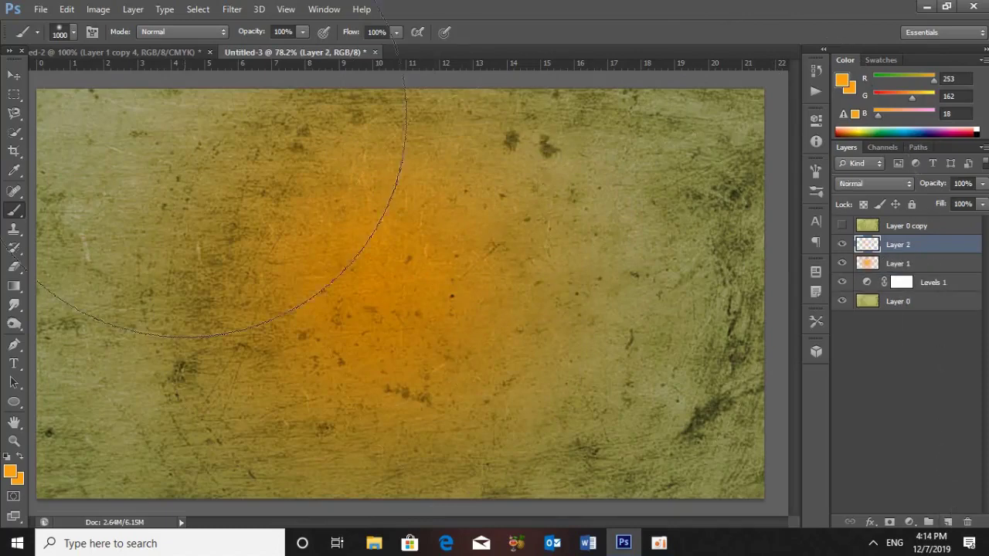
# Step: Fill Layer 2 with black
pyautogui.click(73, 10)
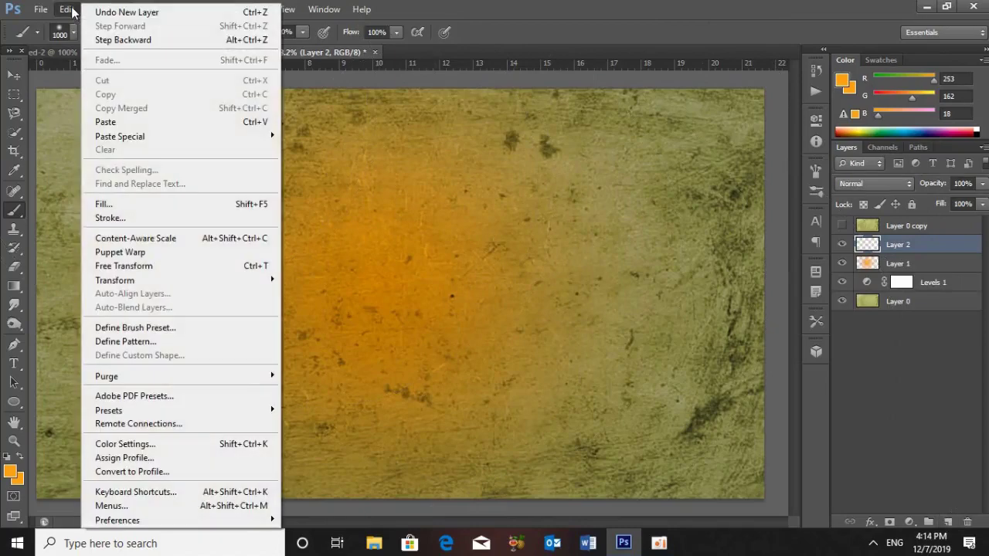
pyautogui.click(147, 203)
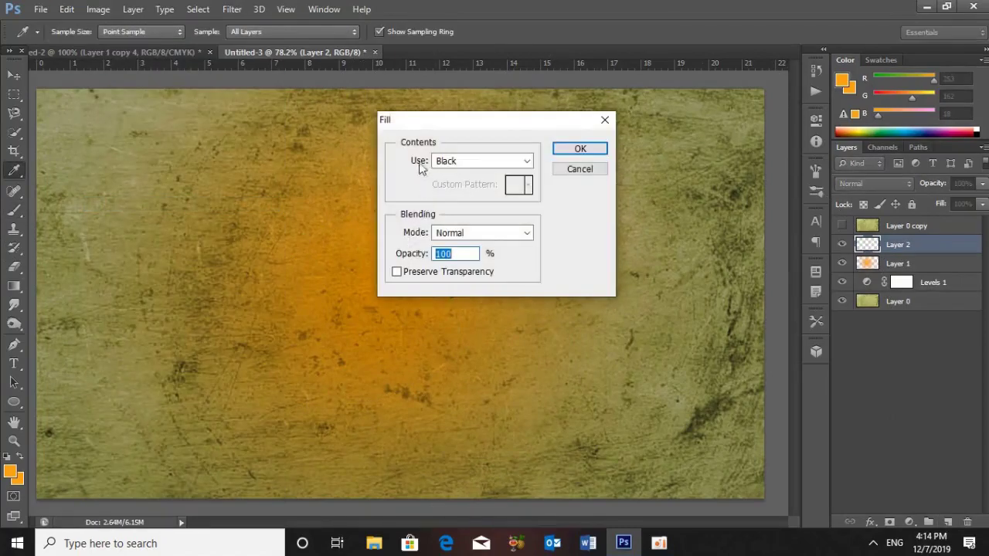
pyautogui.click(580, 148)
# Step: Erase a soft hole in the black centre with a 700 px, 0% hardness, 100% opacity eraser
pyautogui.press('b')
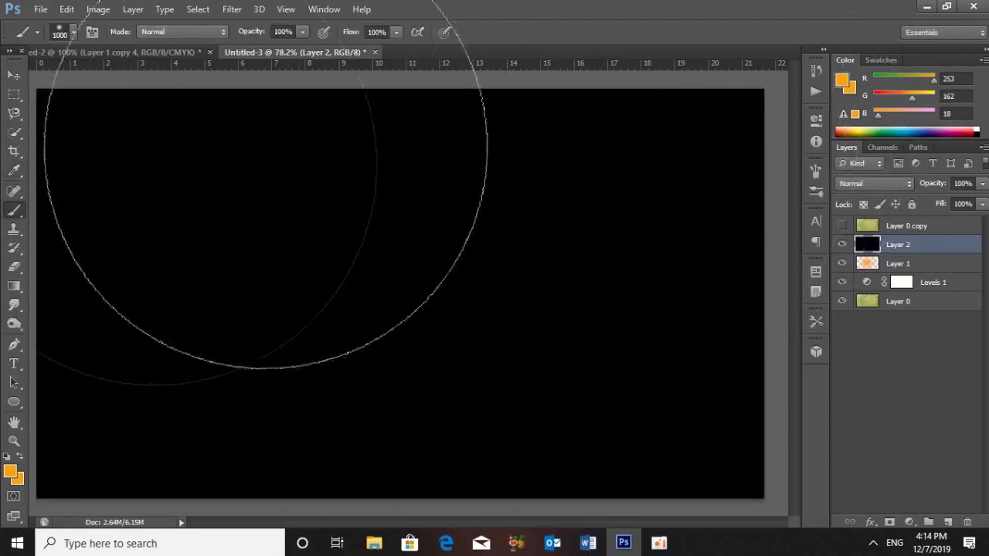
pyautogui.click(17, 269)
pyautogui.rightClick(16, 269)
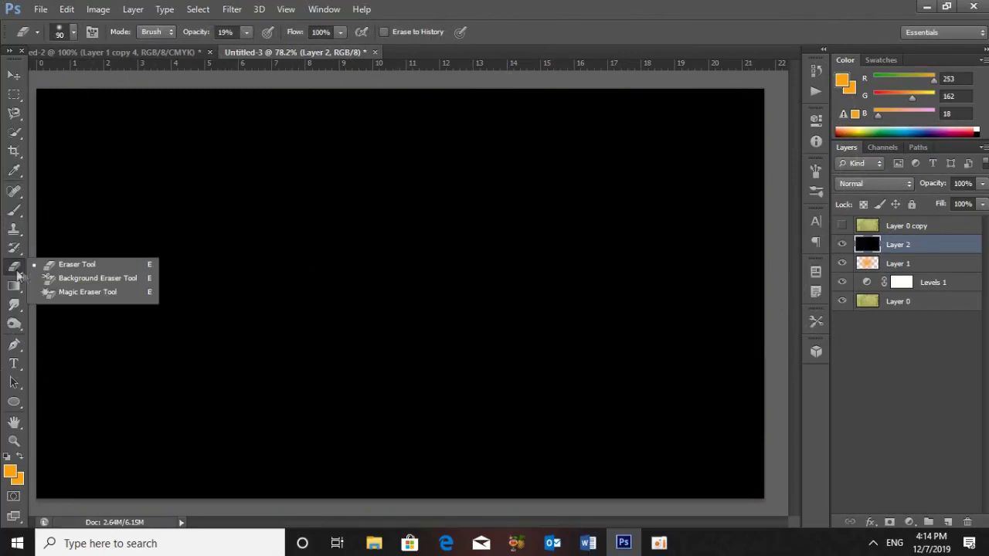
pyautogui.click(64, 267)
pyautogui.click(74, 33)
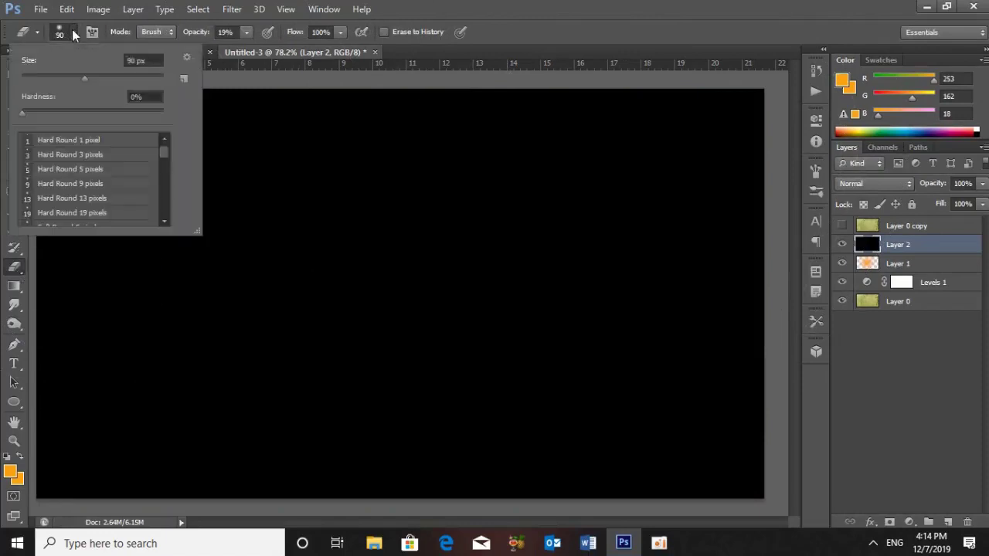
pyautogui.write('700')
pyautogui.click(136, 97)
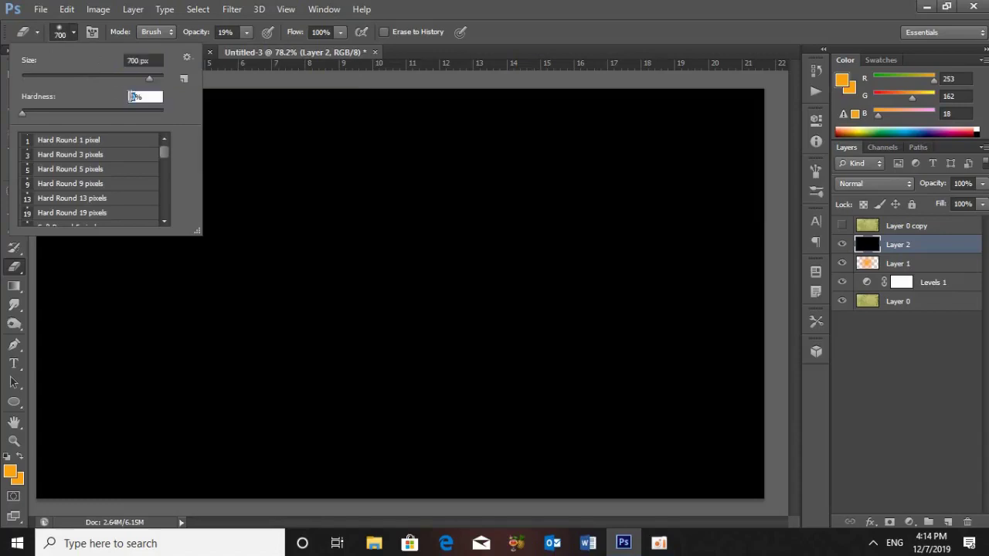
pyautogui.click(246, 32)
pyautogui.moveTo(244, 52); pyautogui.dragTo(514, 32)
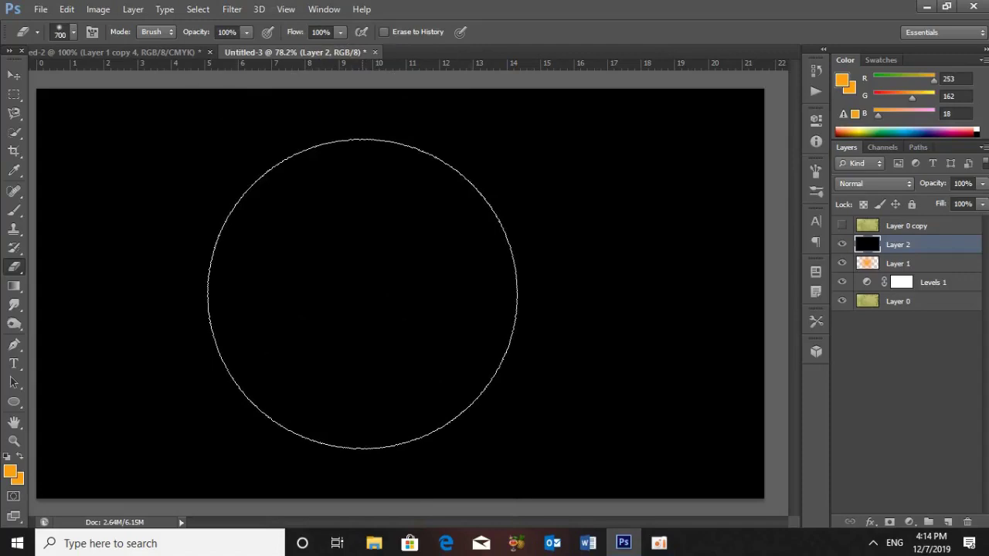
pyautogui.click(362, 293)
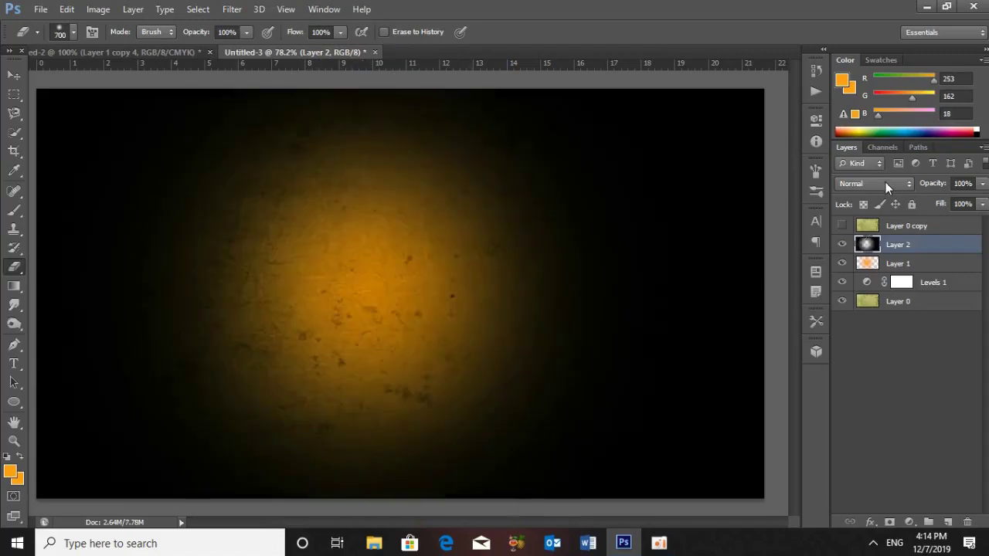
# Step: Set Layer 2 to Overlay at 70% opacity and make white the foreground colour
pyautogui.click(885, 183)
pyautogui.click(886, 183)
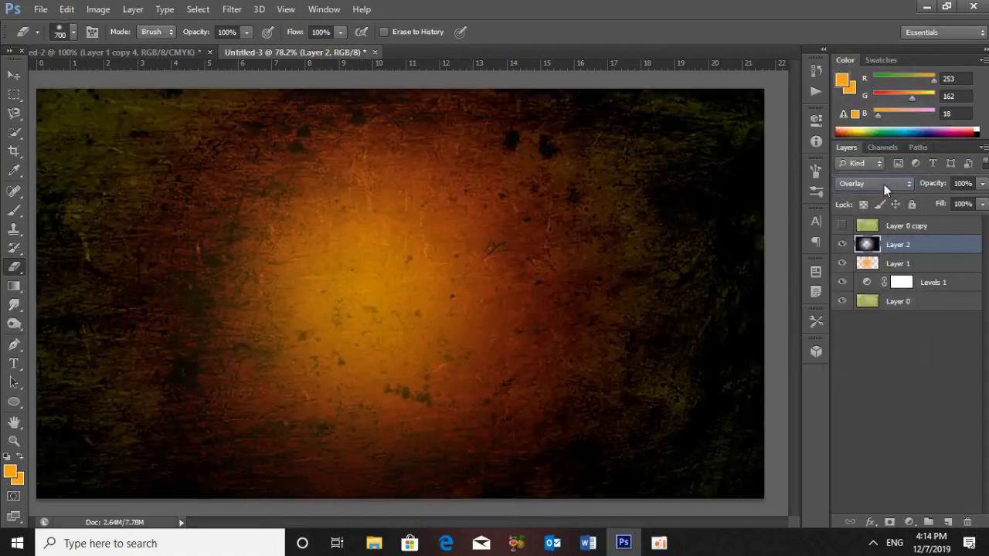
pyautogui.click(962, 183)
pyautogui.write('70')
pyautogui.press('Return')
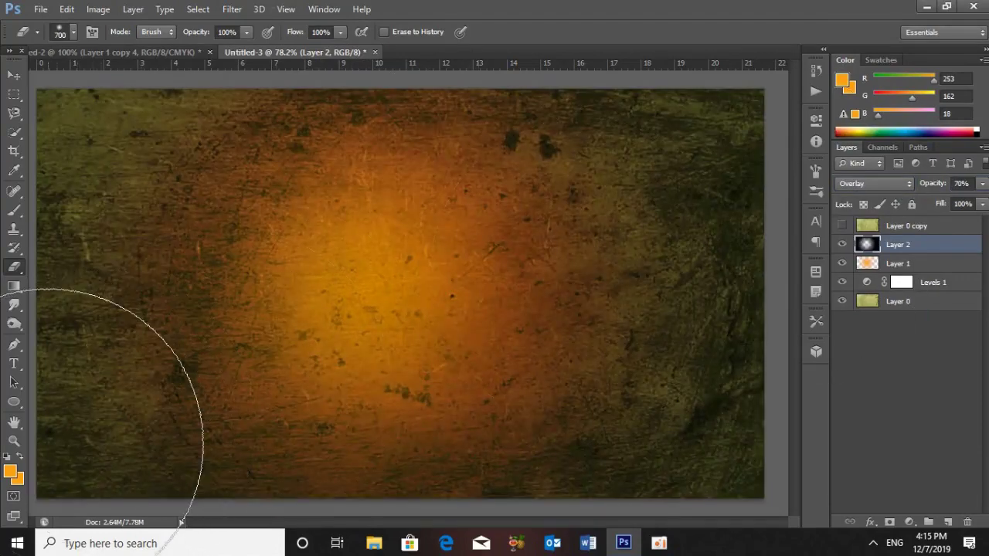
pyautogui.press('d')
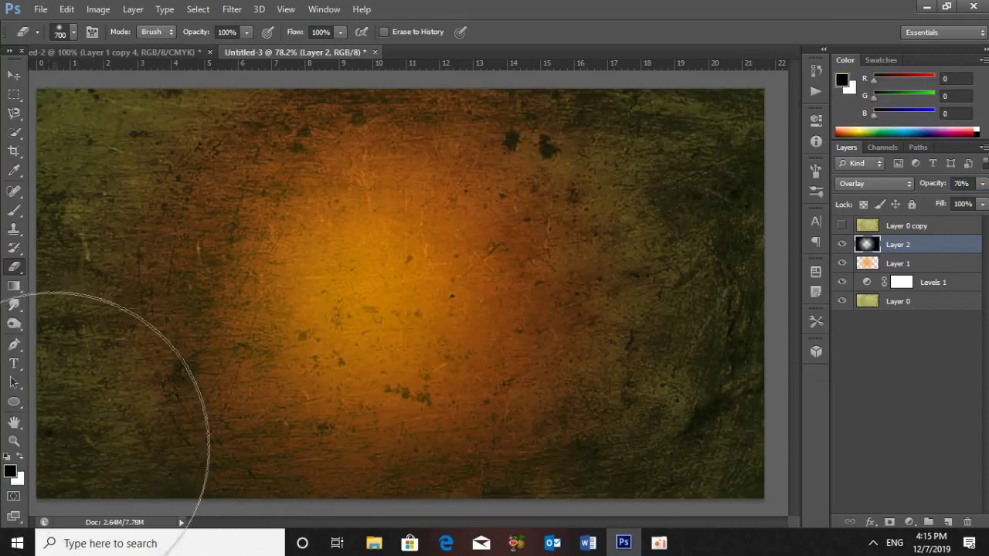
pyautogui.press('x')
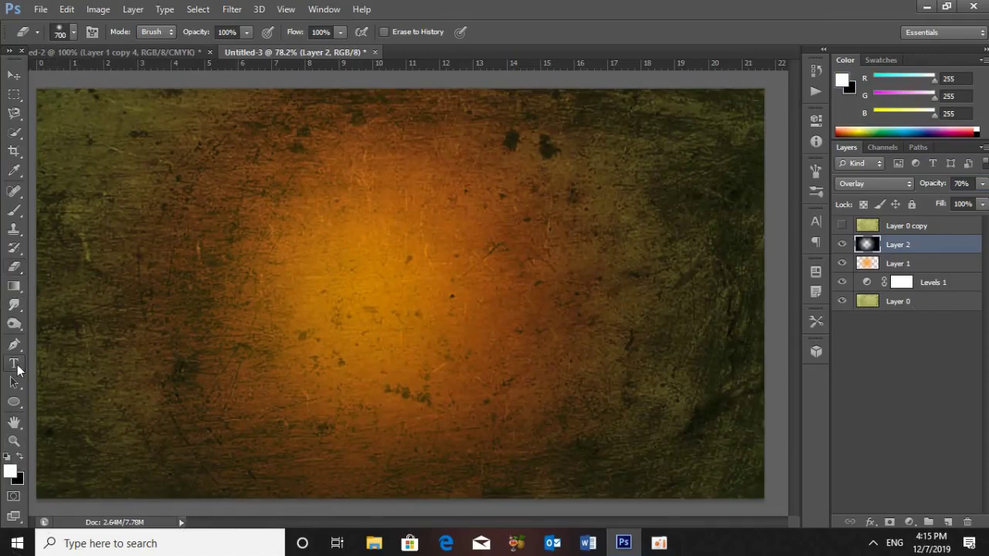
# Step: Set the Type tool to Goudy Stout 300 pt, Sharp anti-aliasing, centre alignment
pyautogui.click(16, 366)
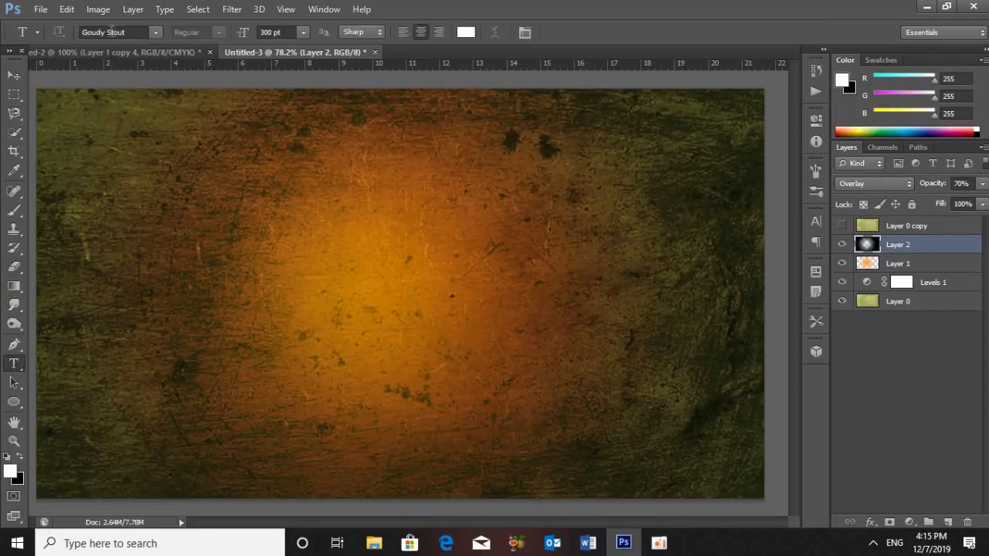
pyautogui.click(273, 31)
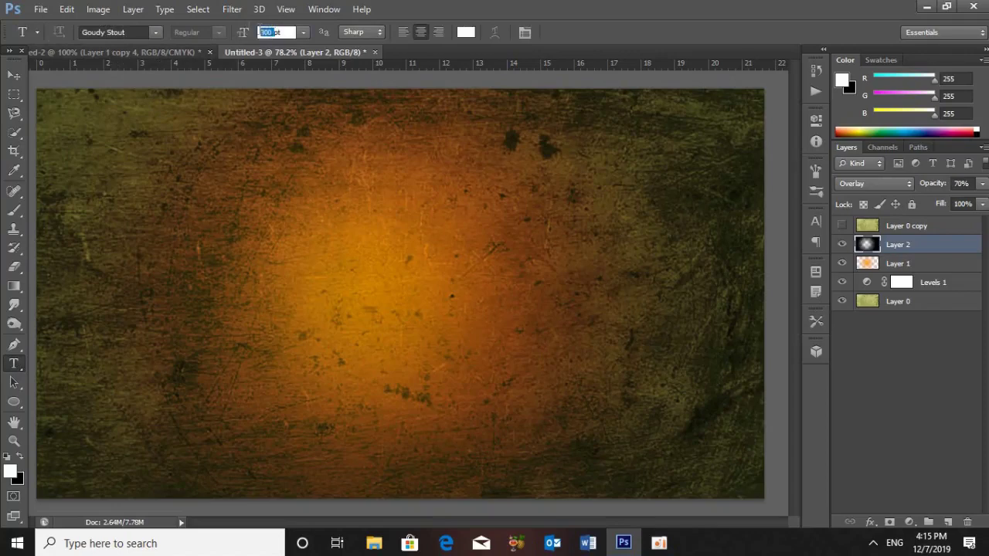
pyautogui.click(360, 32)
pyautogui.click(360, 32)
pyautogui.click(421, 31)
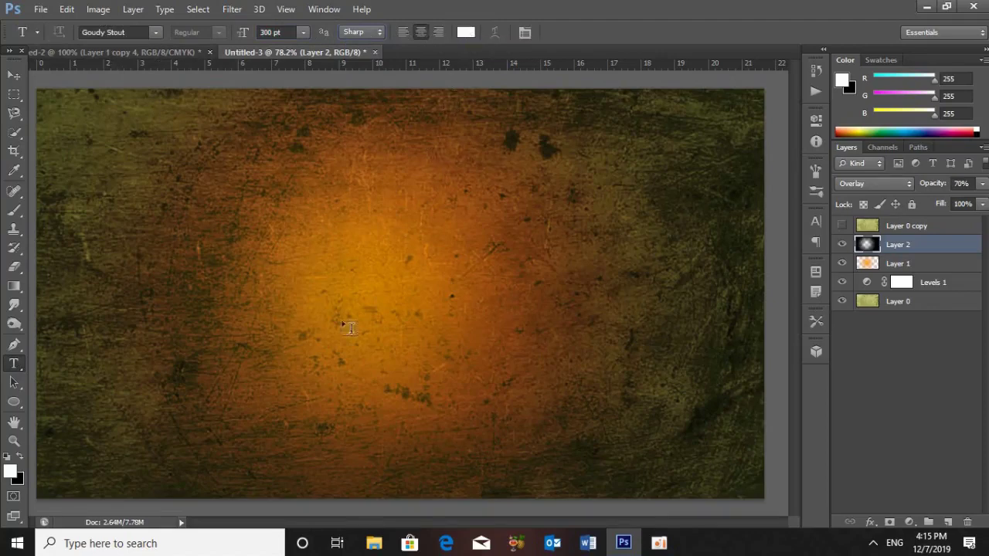
# Step: Type 'ON' at the canvas centre, kern O and N tighter, and commit
pyautogui.click(330, 343)
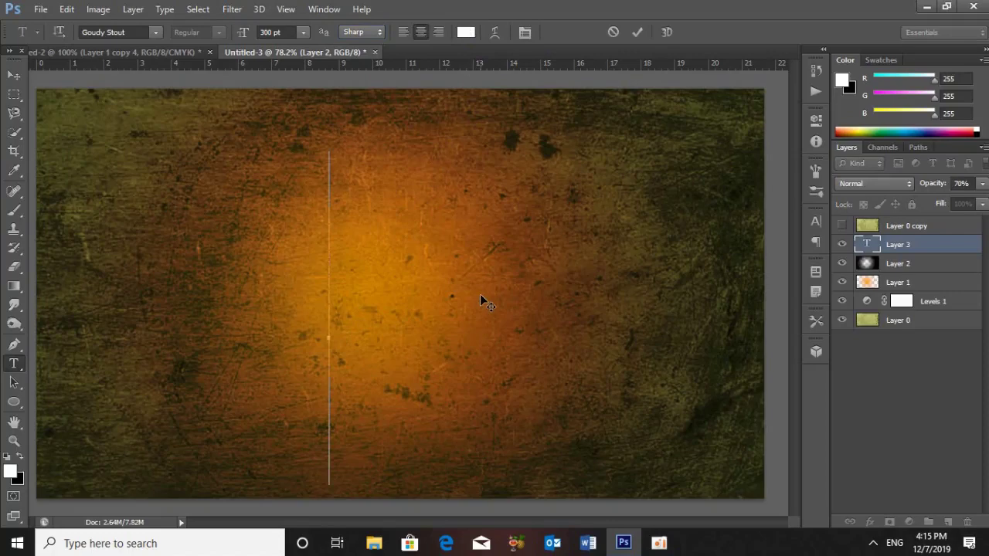
pyautogui.write('ON')
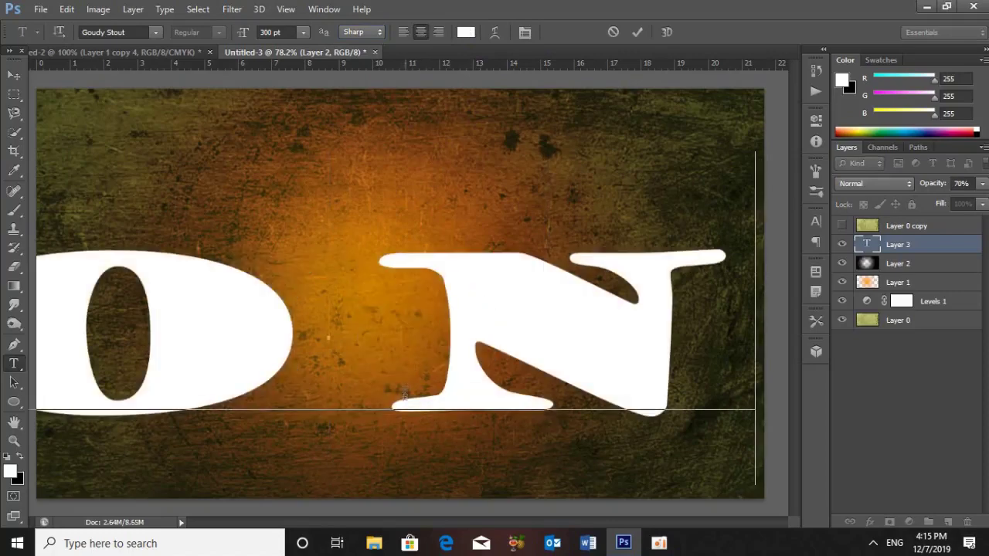
pyautogui.click(392, 407)
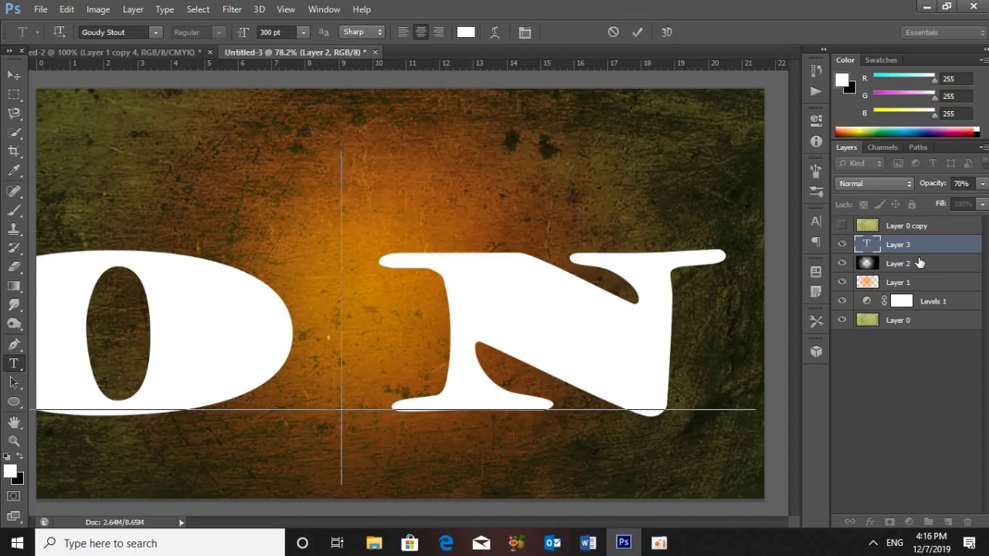
pyautogui.hotkey('alt', 'Left')
pyautogui.hotkey('alt', 'Left')
pyautogui.hotkey('alt', 'Left')
pyautogui.hotkey('alt', 'Left')
pyautogui.hotkey('alt', 'Left')
pyautogui.hotkey('alt', 'Left')
pyautogui.hotkey('alt', 'Left')
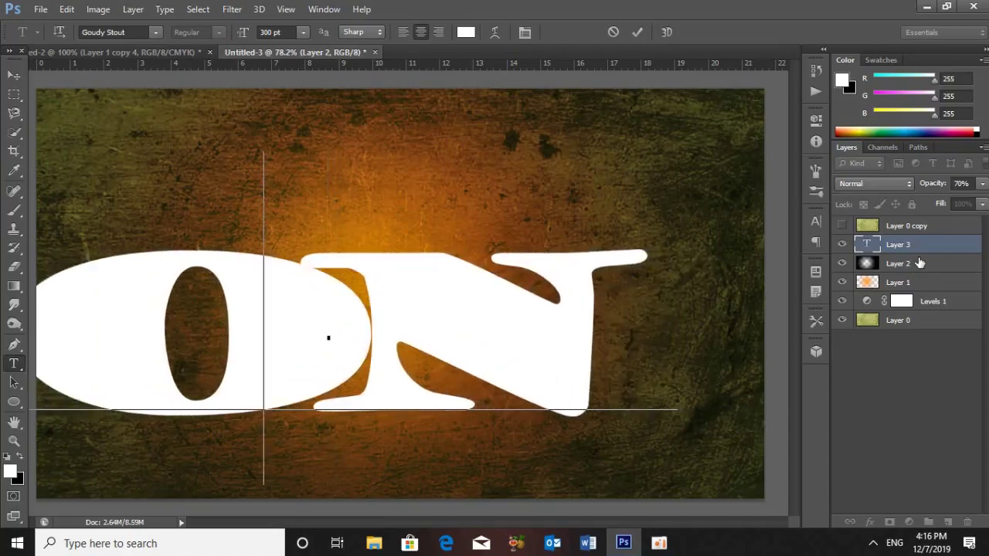
pyautogui.hotkey('alt', 'Left')
pyautogui.hotkey('alt', 'Left')
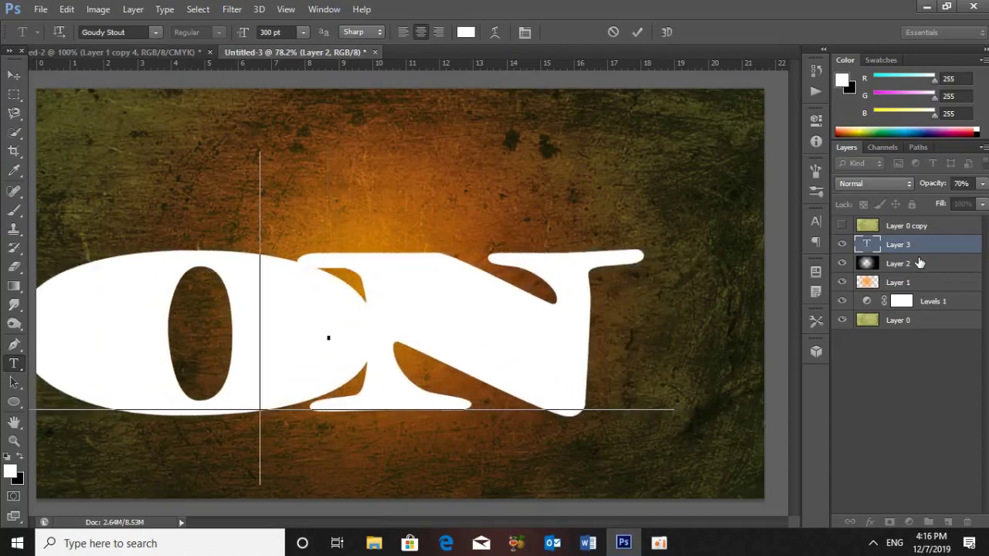
pyautogui.hotkey('ctrl', 'Return')
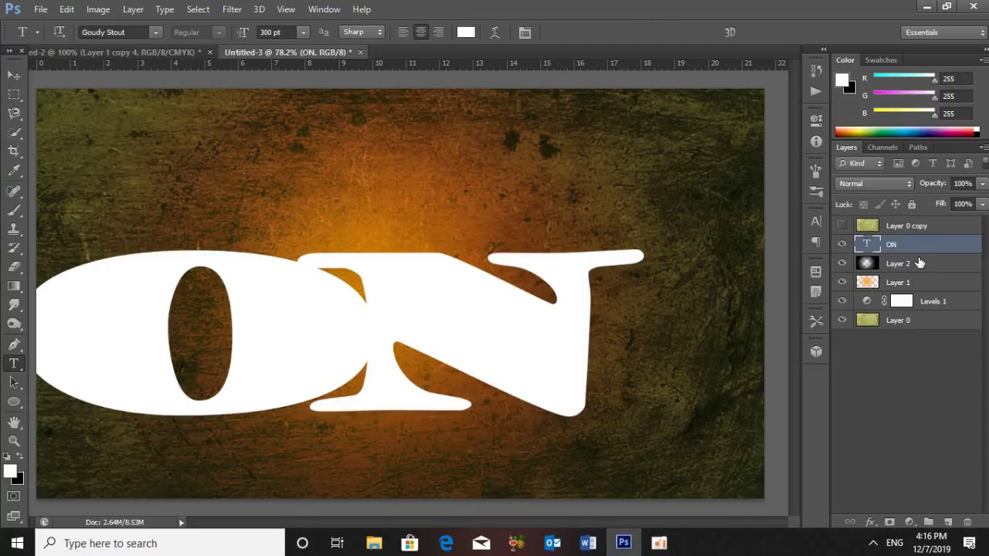
pyautogui.hotkey('ctrl', 'a')
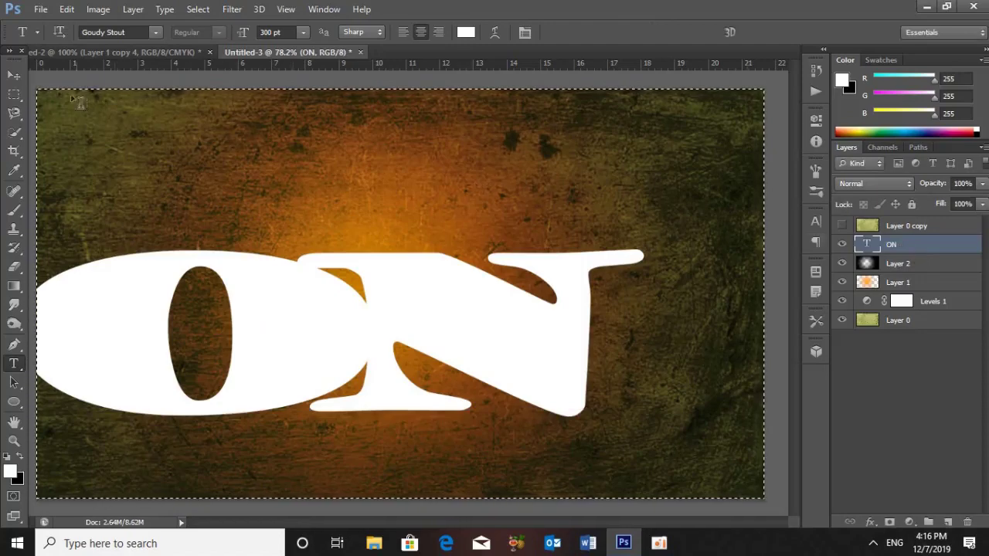
# Step: Align the ON layer to the canvas's horizontal and vertical centres, then convert it to a smart object
pyautogui.click(14, 75)
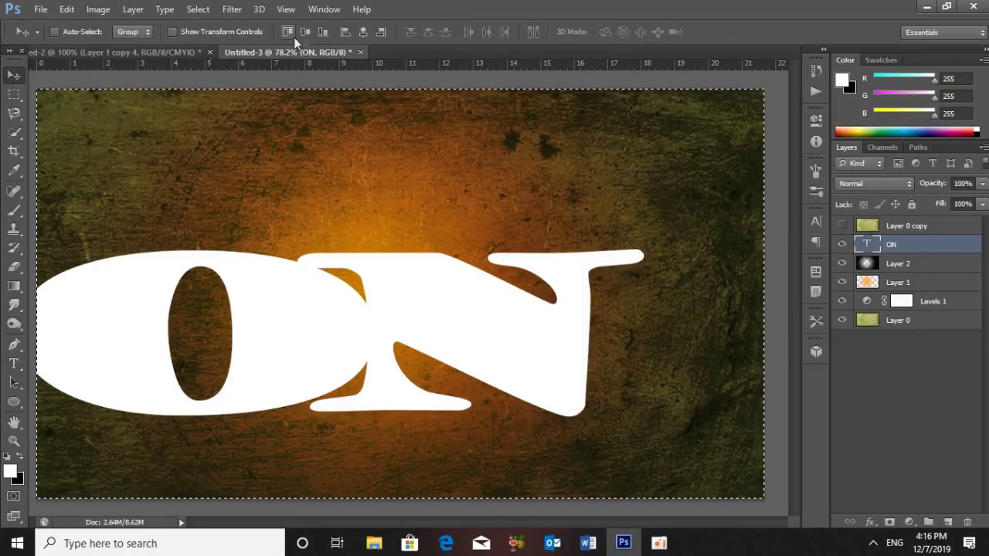
pyautogui.click(363, 32)
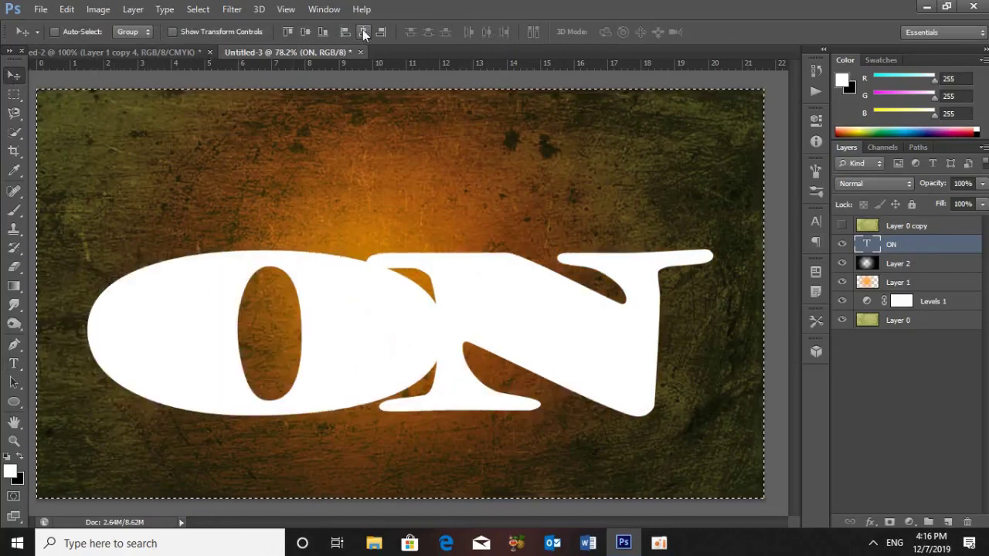
pyautogui.click(304, 32)
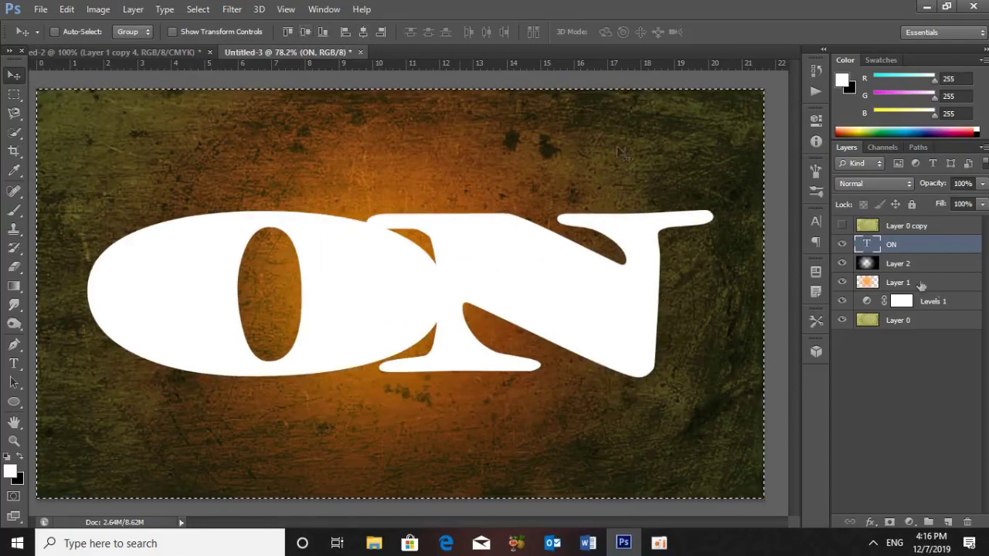
pyautogui.hotkey('ctrl', 'd')
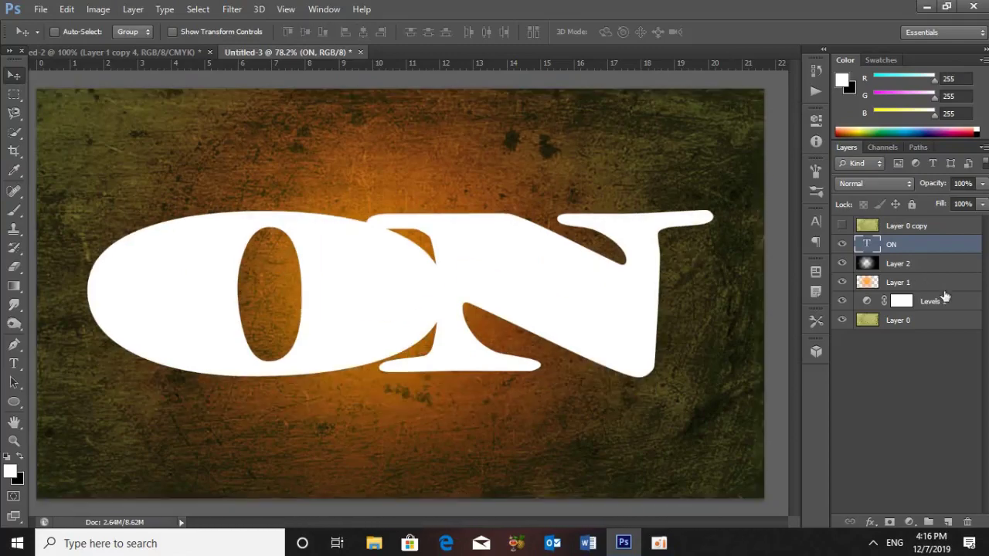
pyautogui.click(984, 147)
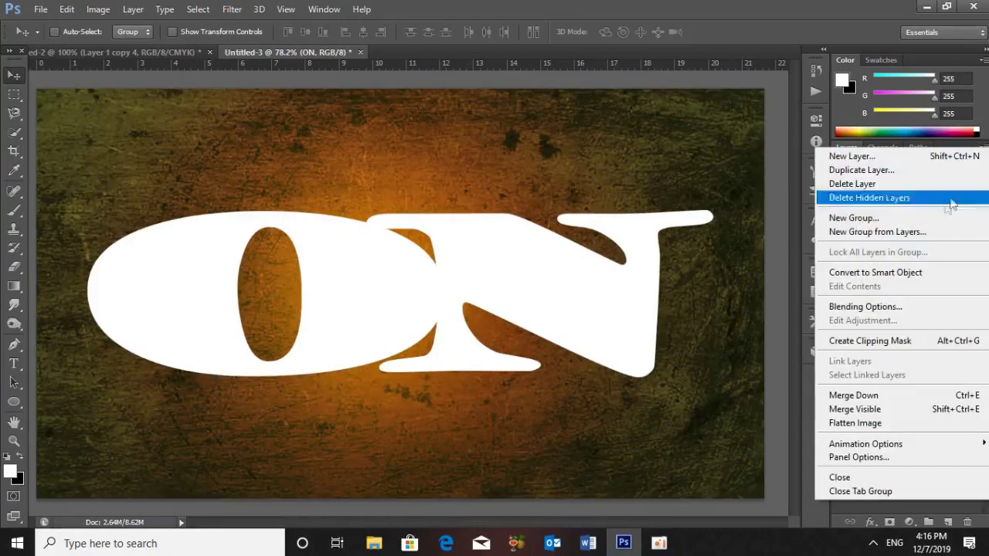
pyautogui.click(855, 273)
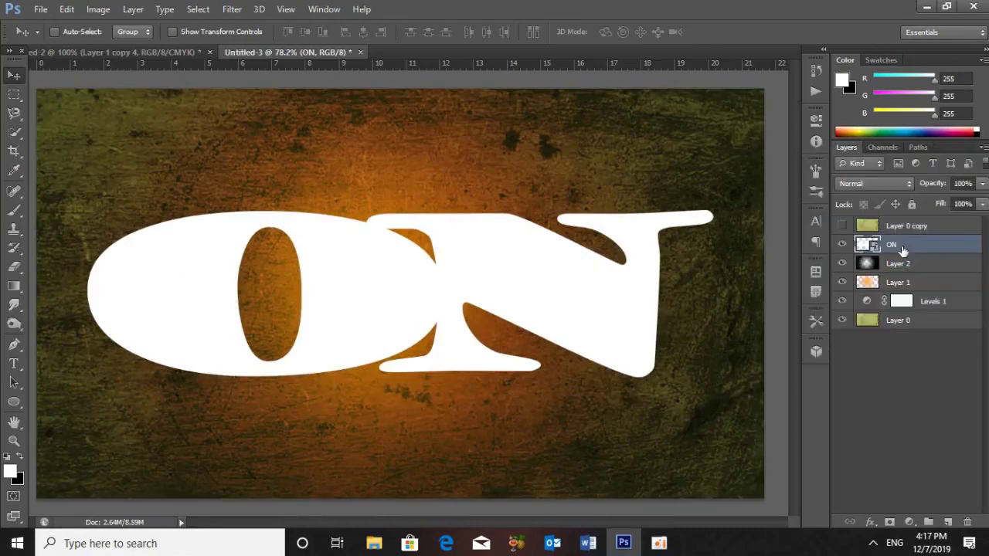
# Step: Show Layer 0 copy and clip it to the ON layer beneath
pyautogui.click(906, 230)
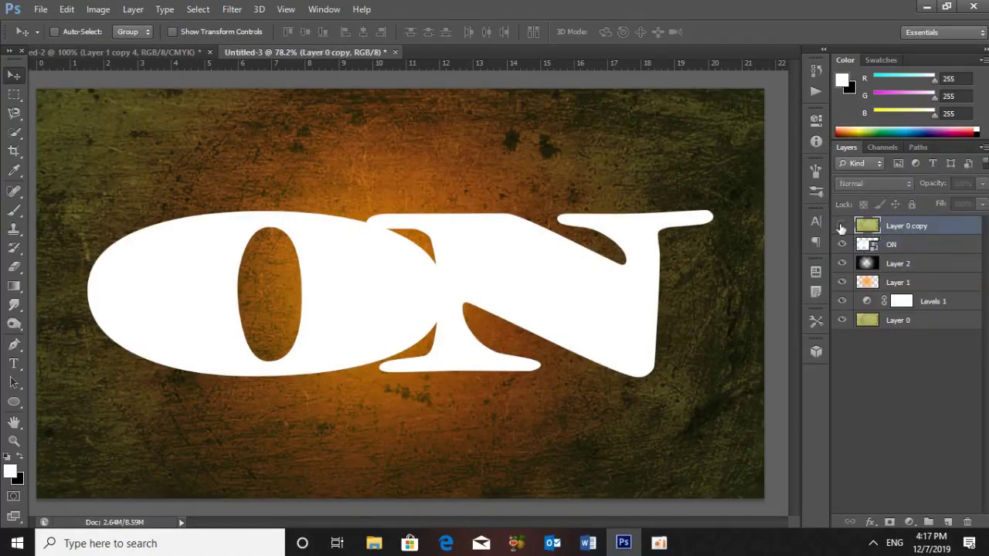
pyautogui.click(841, 225)
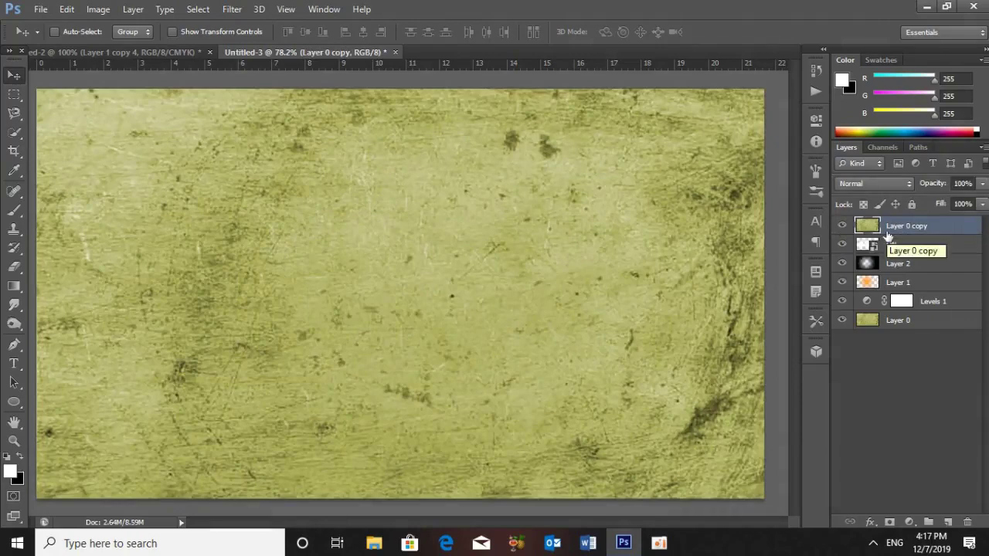
pyautogui.moveTo(887, 237); pyautogui.dragTo(872, 236)
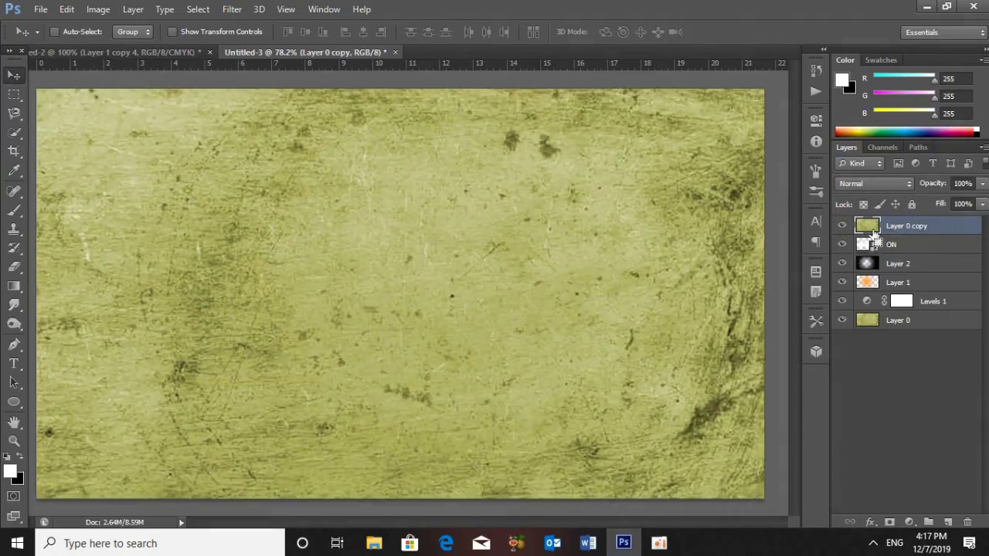
pyautogui.keyDown('alt'); pyautogui.click(875, 235); pyautogui.keyUp('alt')
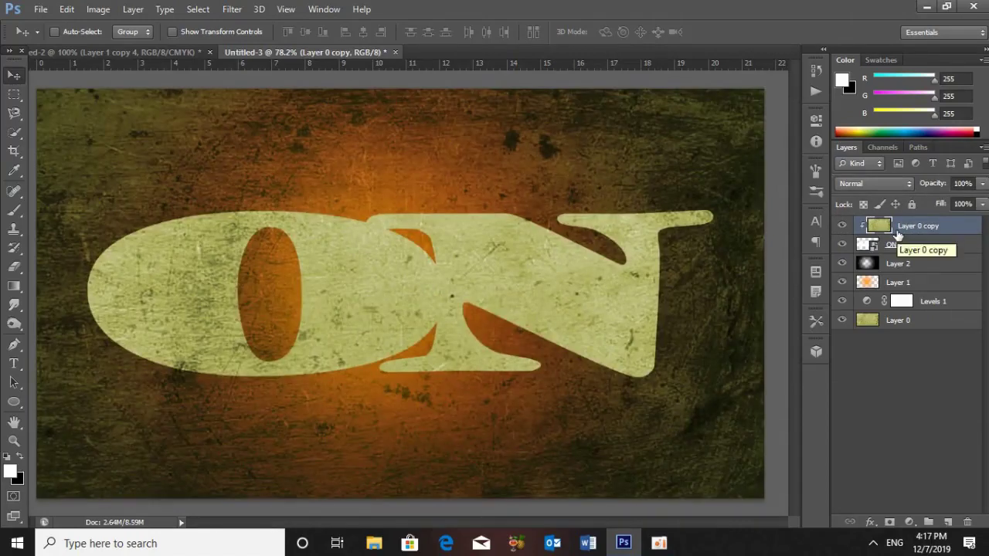
pyautogui.click(900, 250)
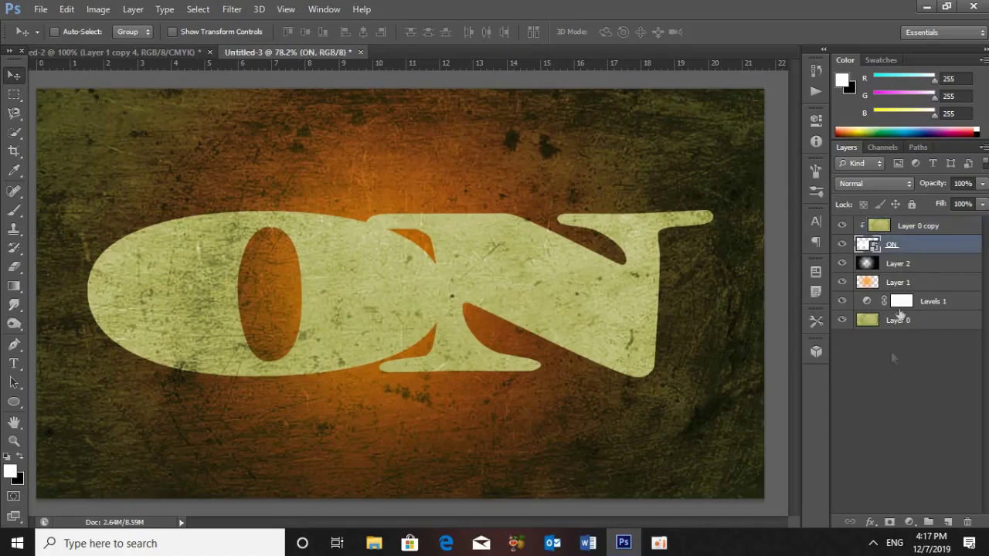
pyautogui.click(870, 522)
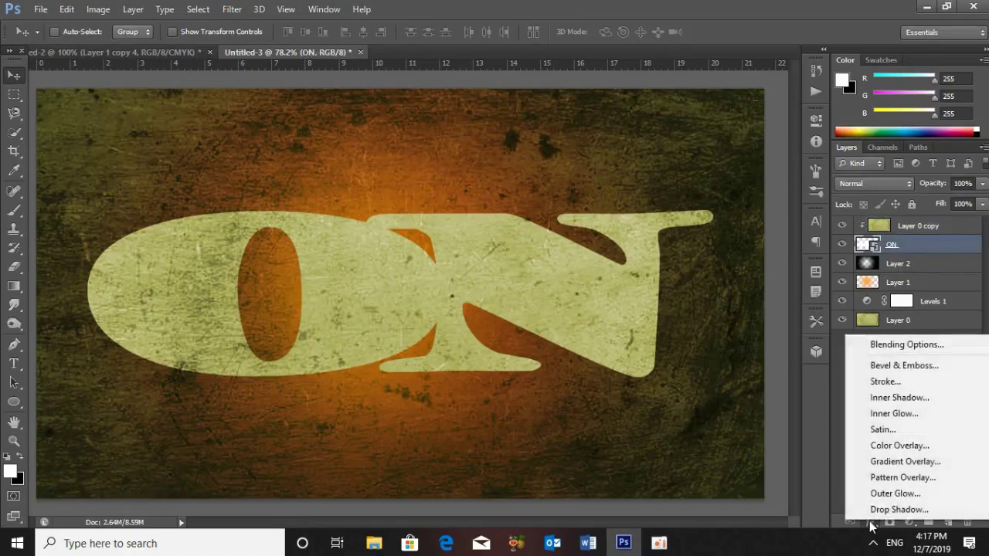
# Step: Add an ON drop shadow: 90% opacity, 130° angle, 20 px size, 20 px distance
pyautogui.click(881, 509)
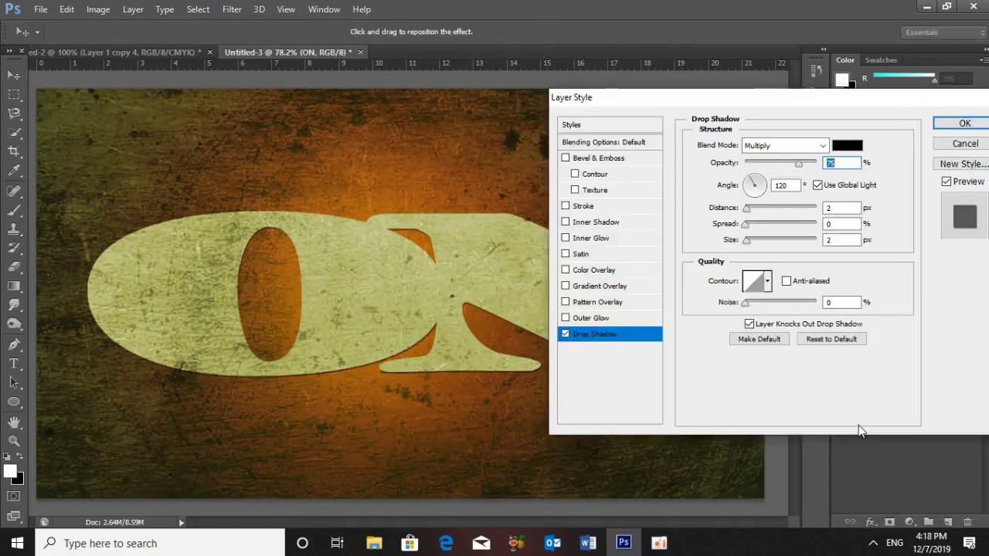
pyautogui.write('90')
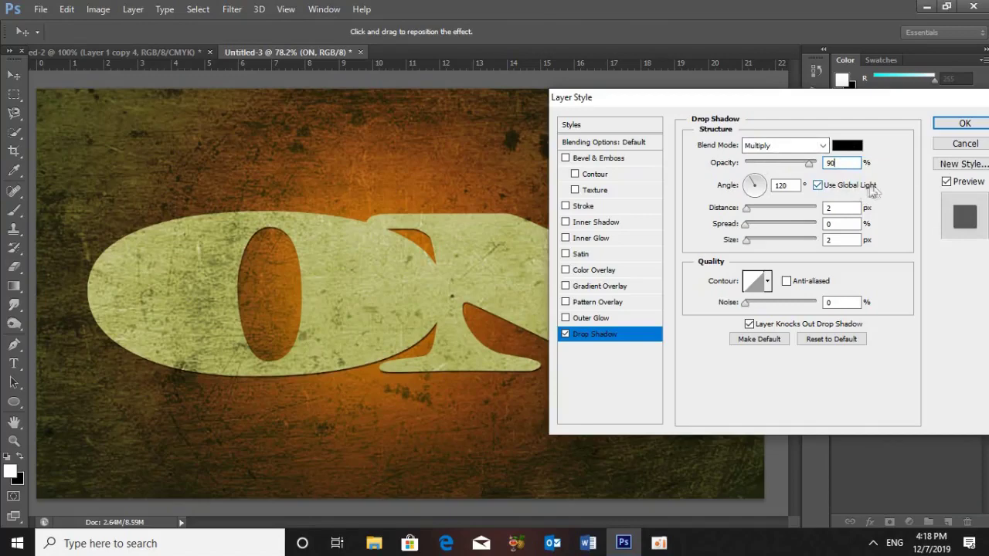
pyautogui.doubleClick(784, 185)
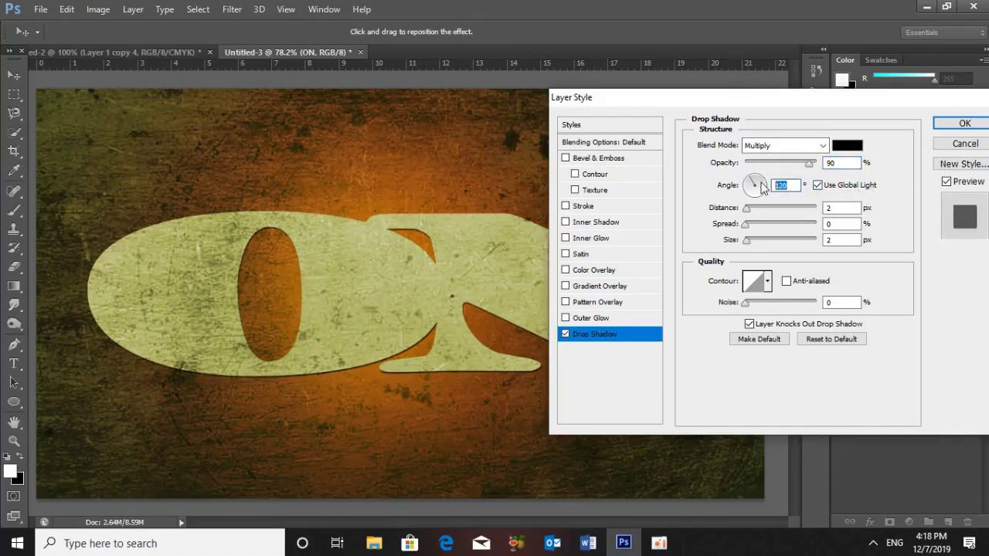
pyautogui.write('130')
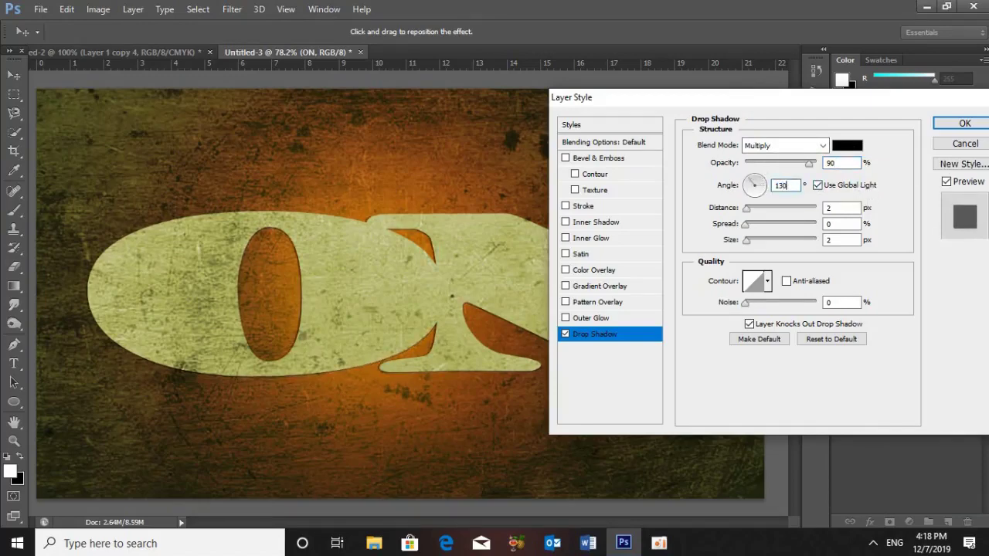
pyautogui.doubleClick(844, 241)
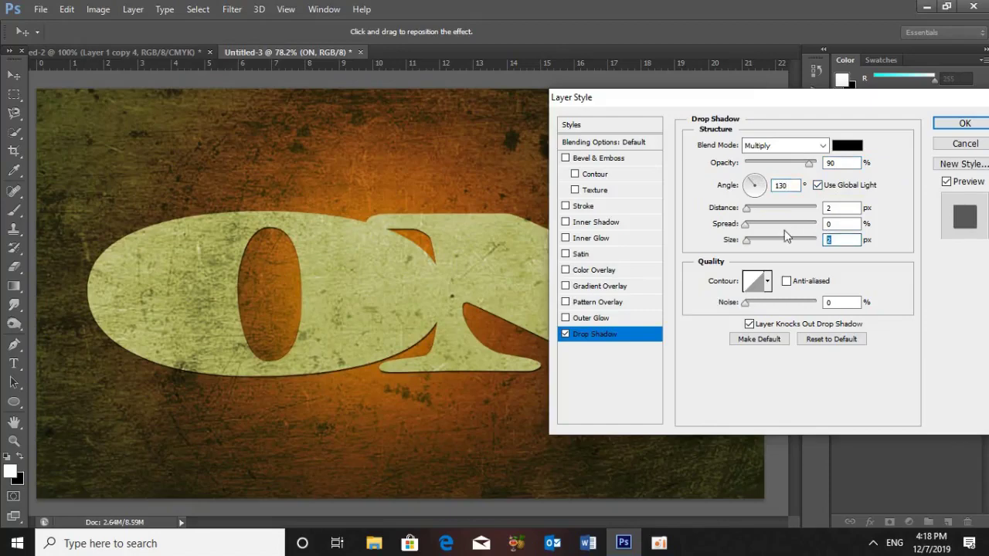
pyautogui.write('20')
pyautogui.hotkey('shift', 'Tab')
pyautogui.hotkey('shift', 'Tab')
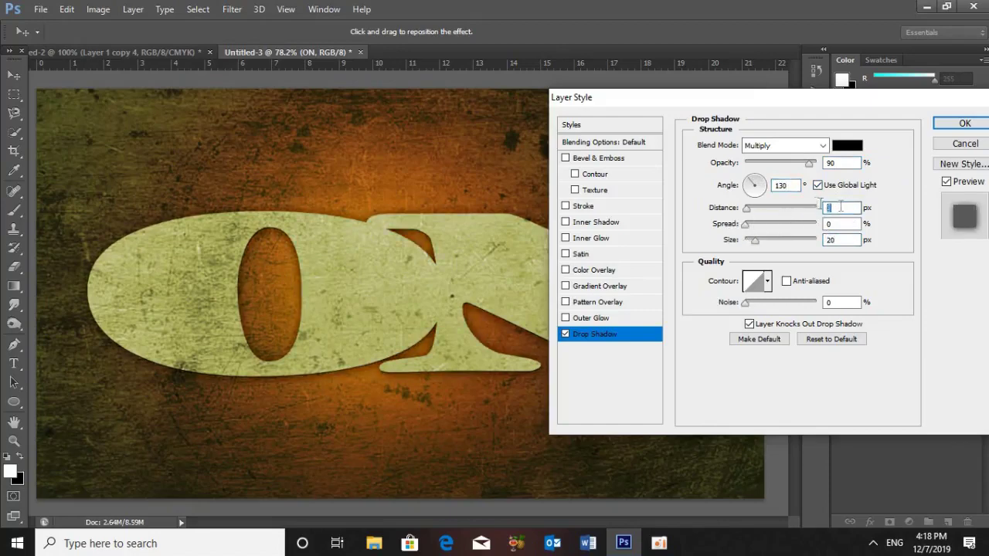
pyautogui.write('20')
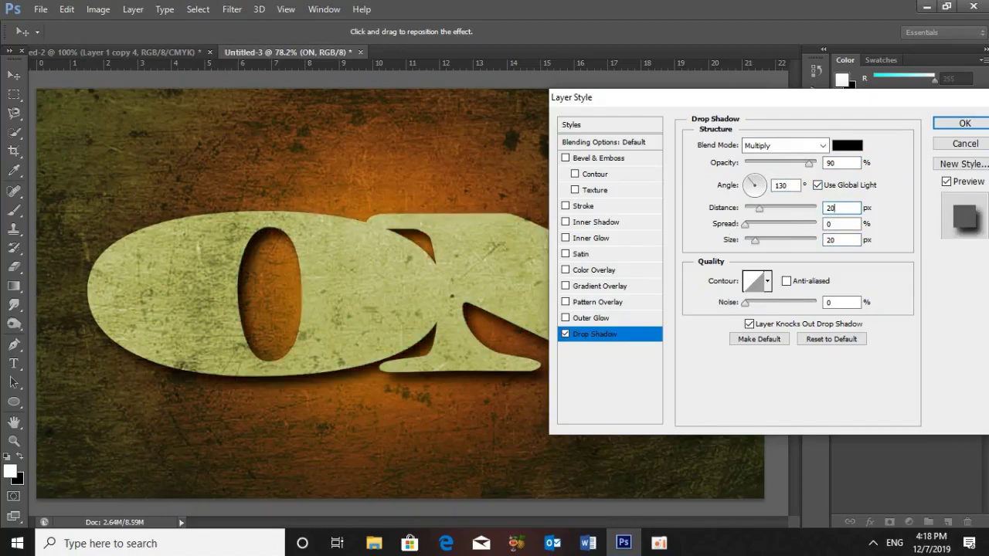
pyautogui.click(595, 317)
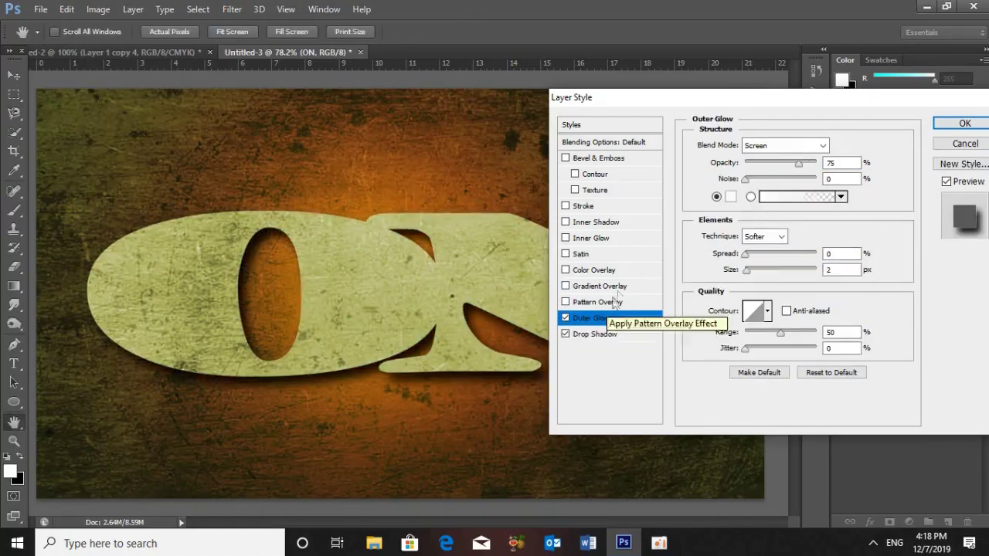
# Step: Set the ON outer glow to black, Color Burn, 15% opacity, 50 px size
pyautogui.click(778, 147)
pyautogui.click(769, 221)
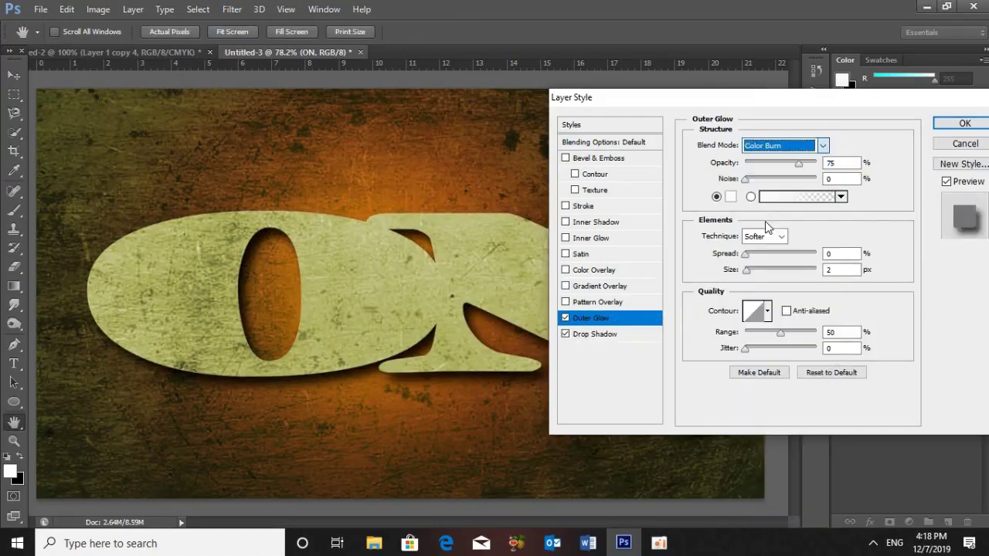
pyautogui.doubleClick(840, 165)
pyautogui.write('15')
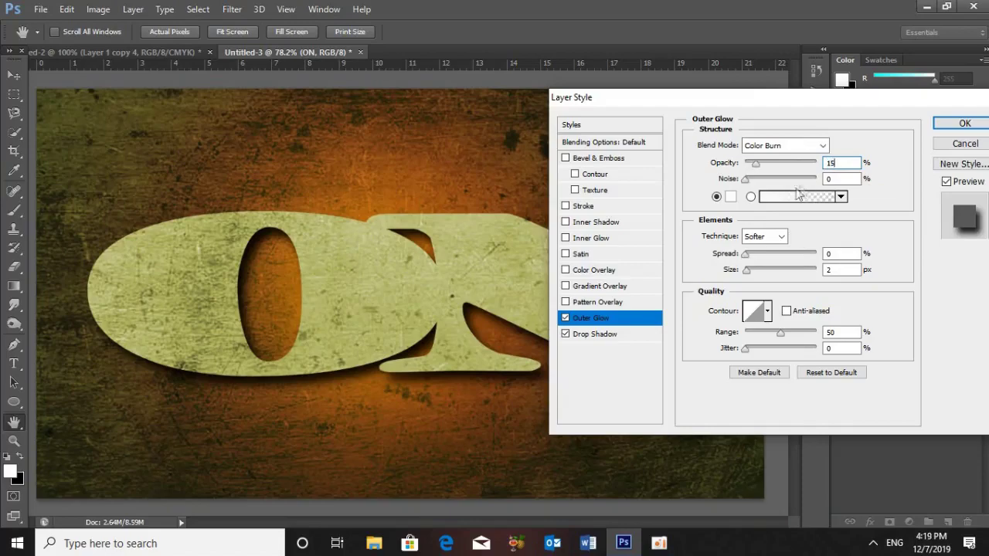
pyautogui.click(730, 196)
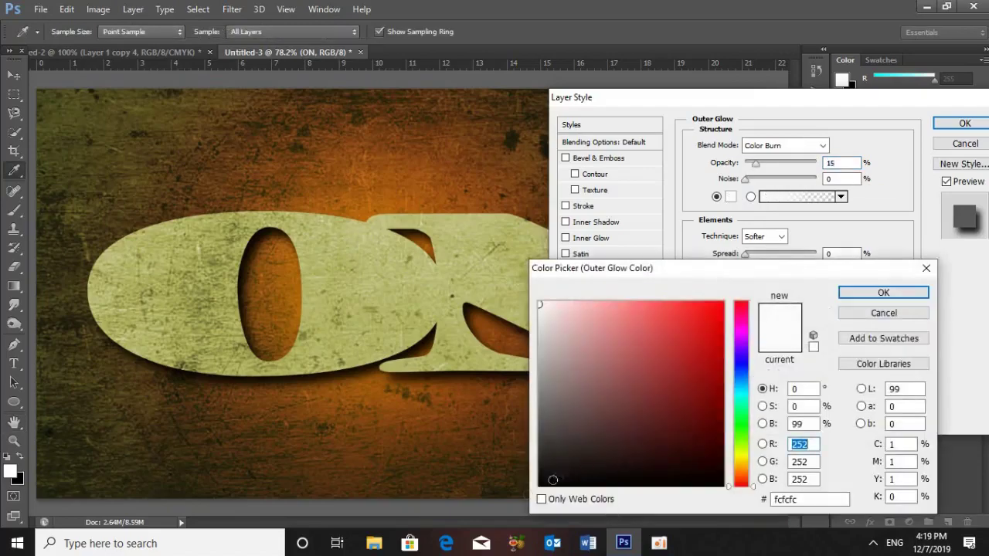
pyautogui.click(850, 292)
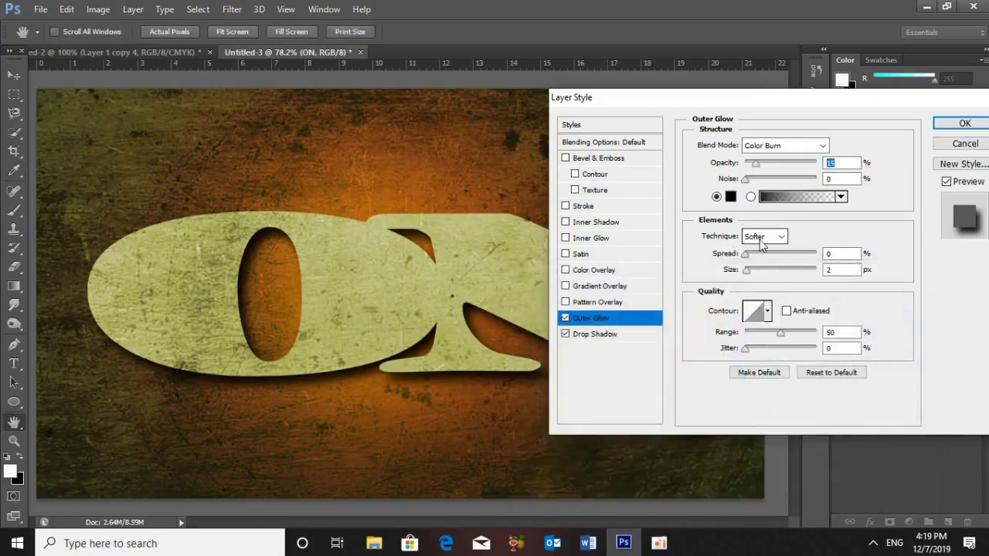
pyautogui.doubleClick(832, 270)
pyautogui.write('50')
pyautogui.hotkey('shift', 'Tab')
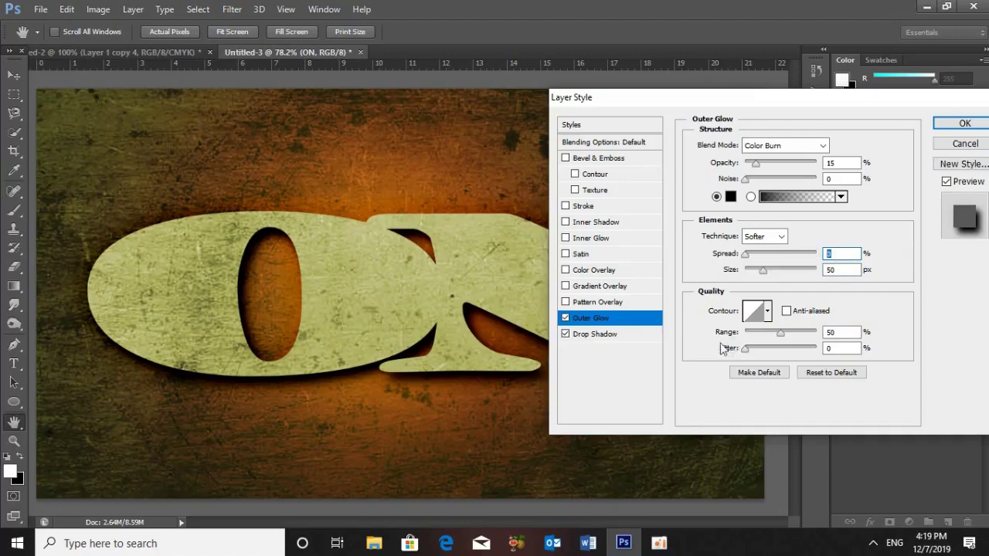
pyautogui.doubleClick(825, 332)
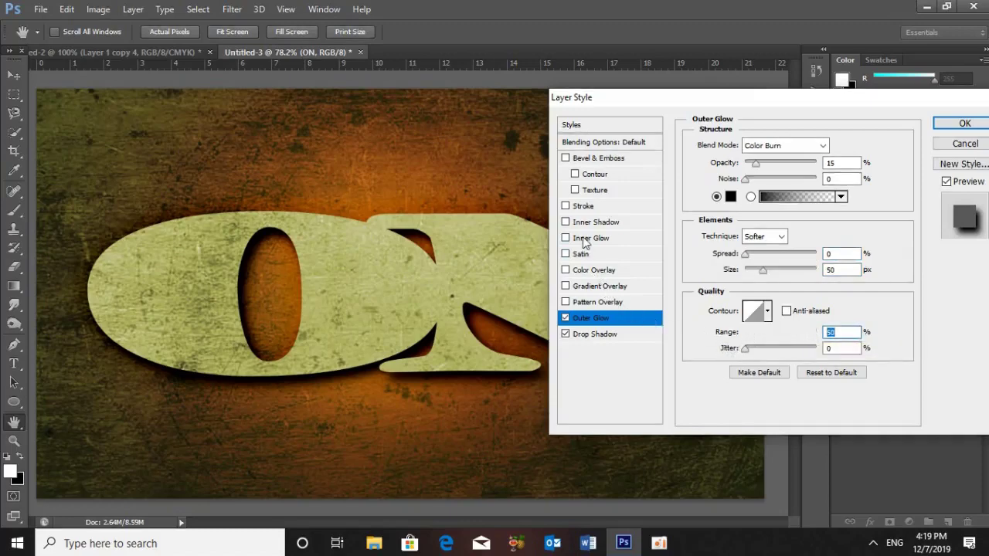
pyautogui.click(584, 239)
# Step: Set the ON inner glow to red, Color Burn, 30% opacity, with adjusted choke and size
pyautogui.click(784, 145)
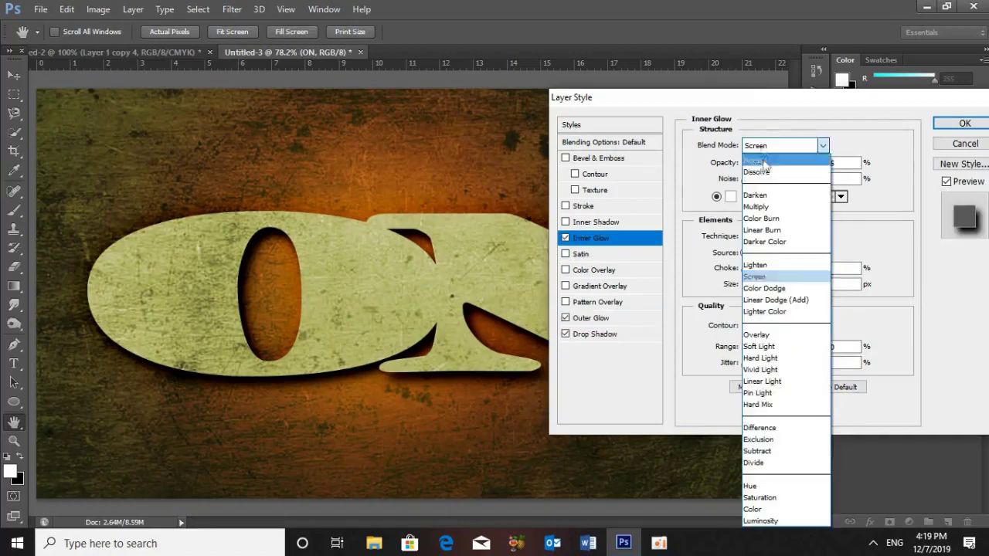
pyautogui.click(761, 219)
pyautogui.doubleClick(834, 162)
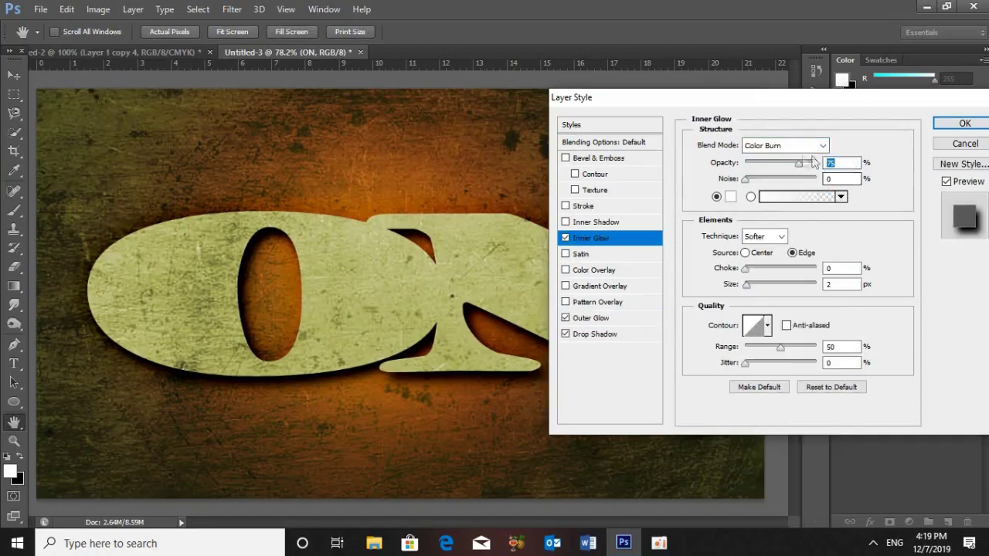
pyautogui.write('30')
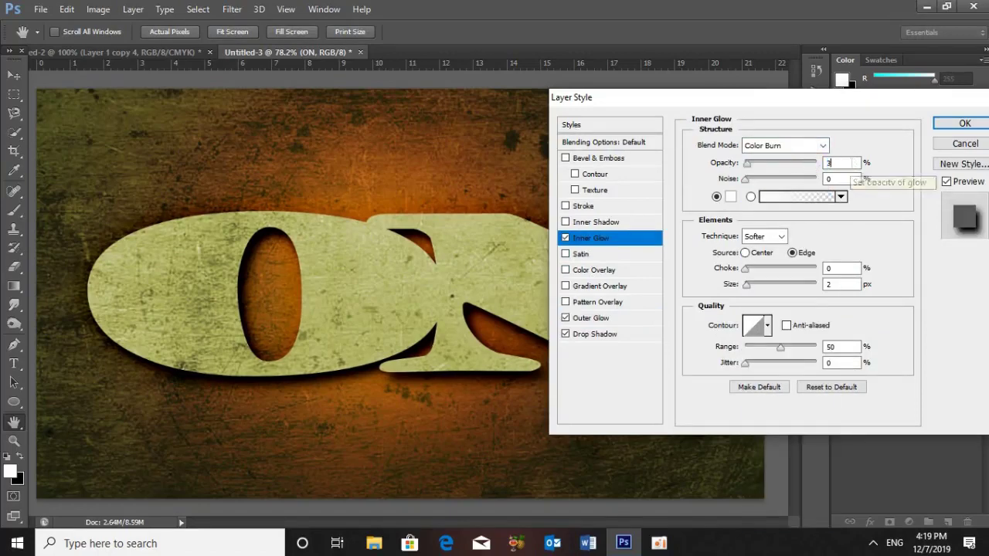
pyautogui.click(729, 196)
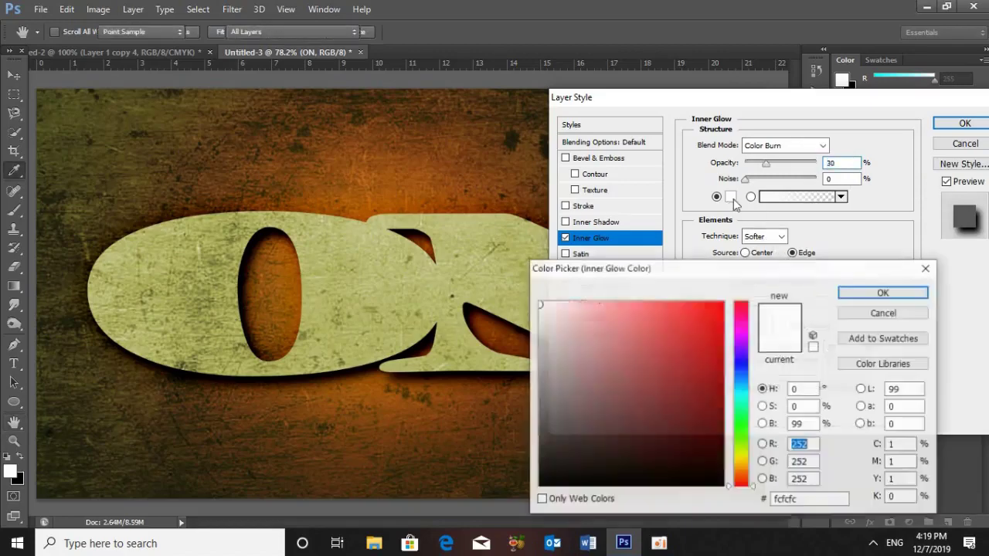
pyautogui.click(726, 302)
pyautogui.click(880, 291)
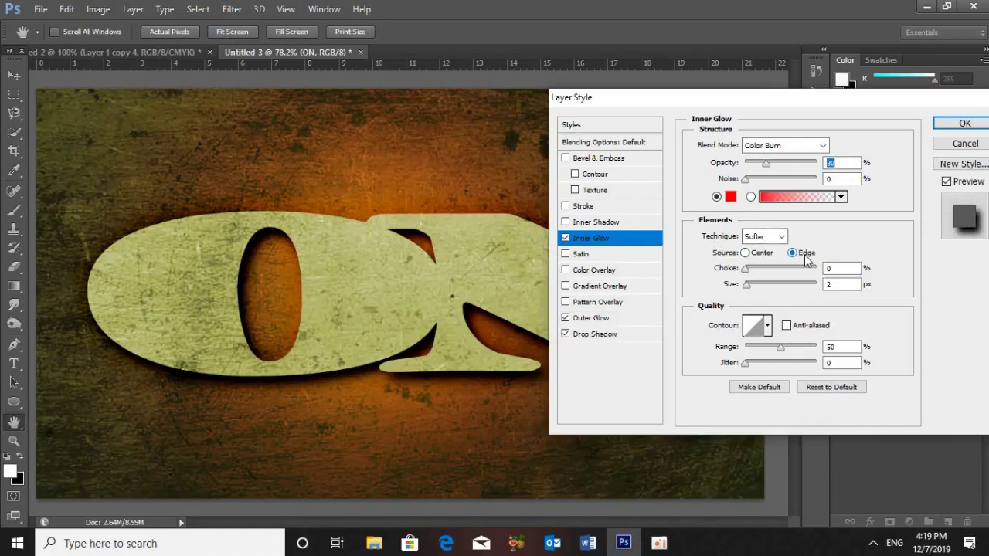
pyautogui.click(827, 268)
pyautogui.press('Tab')
pyautogui.write('10')
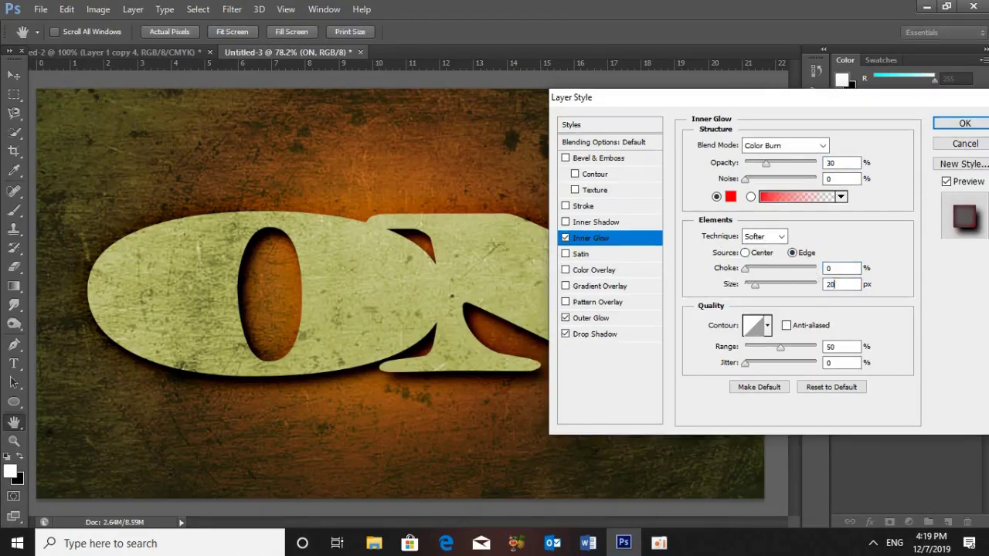
# Step: Add a Chisel Hard Bevel & Emboss with depth 1000, size 8 and altitude 48
pyautogui.click(587, 158)
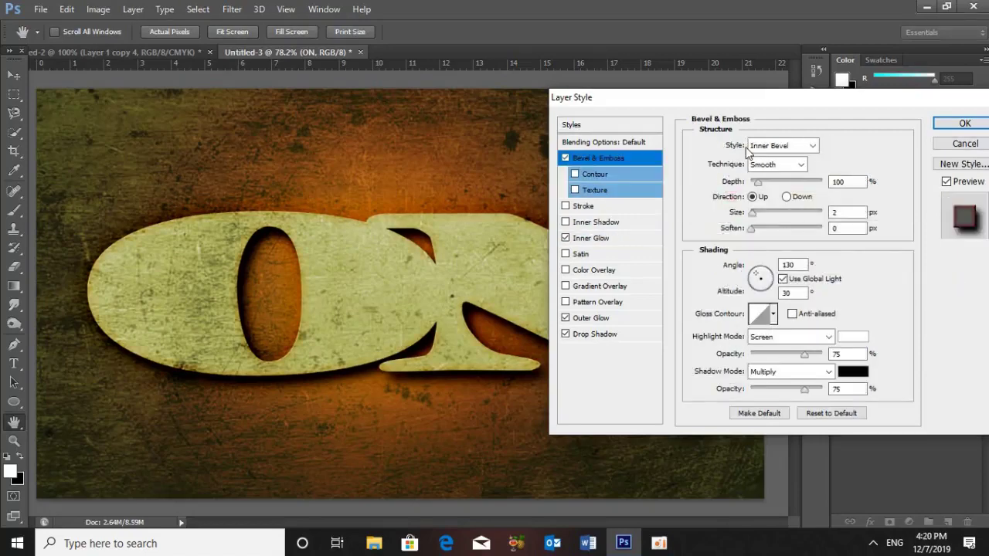
pyautogui.click(773, 165)
pyautogui.click(768, 187)
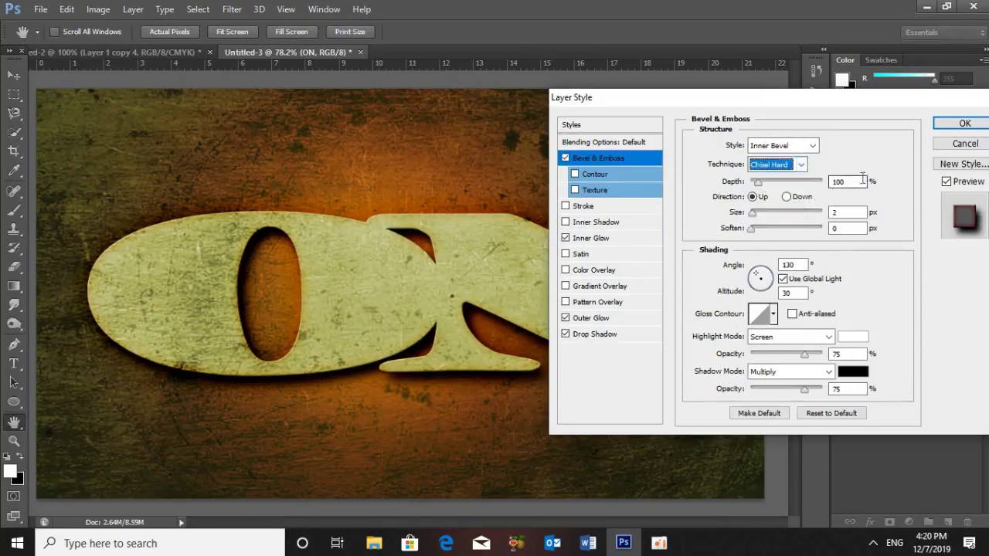
pyautogui.write('1')
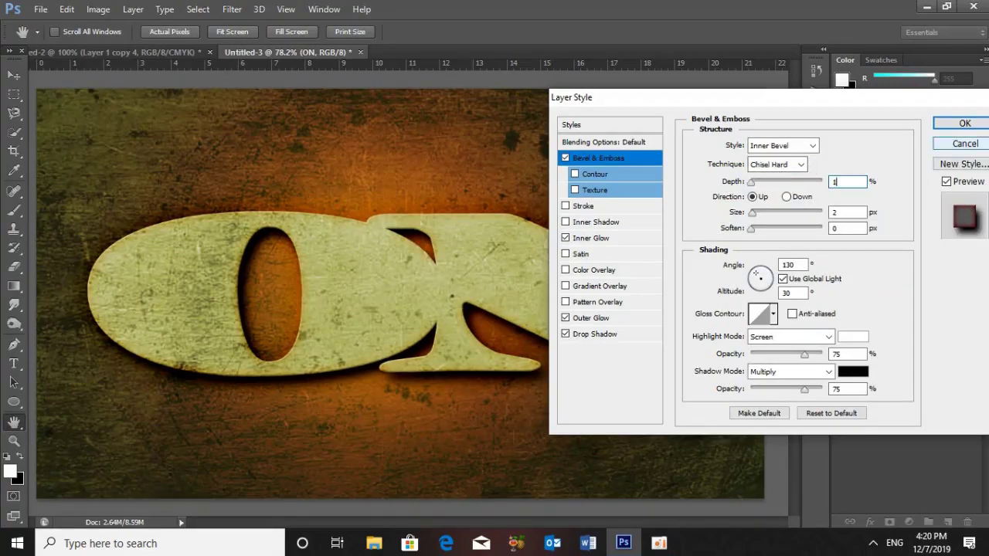
pyautogui.write('000')
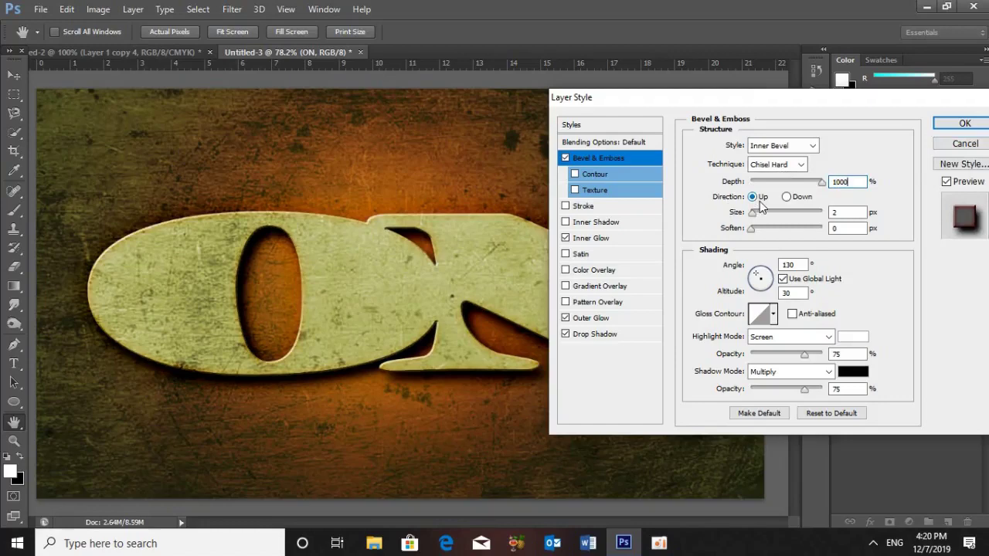
pyautogui.press('Tab')
pyautogui.write('8')
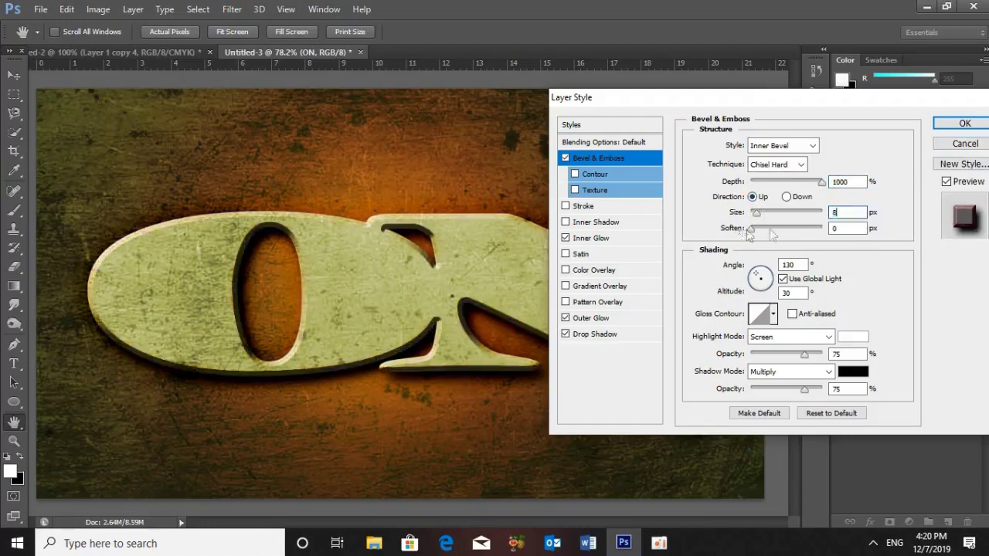
pyautogui.press('Tab')
pyautogui.press('Tab')
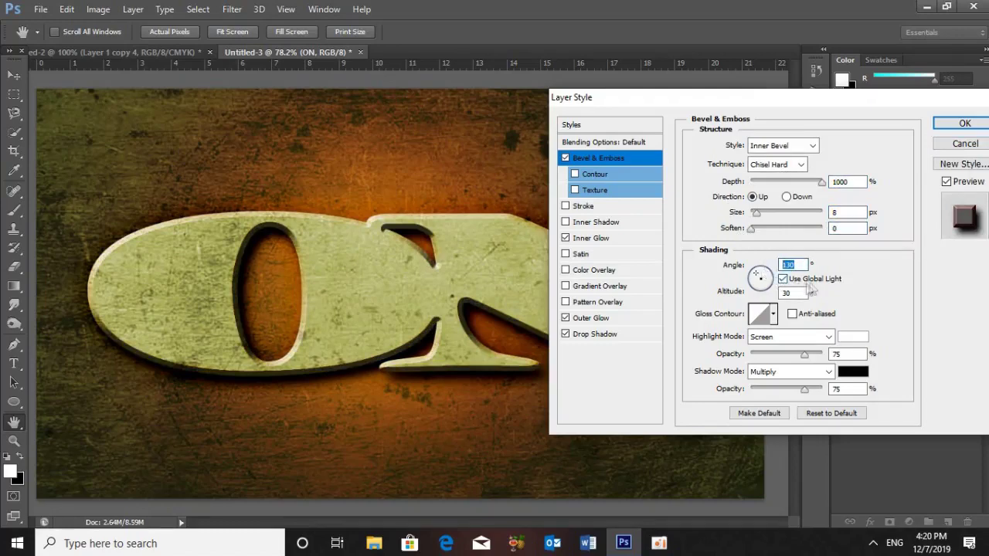
pyautogui.press('Tab')
pyautogui.write('4')
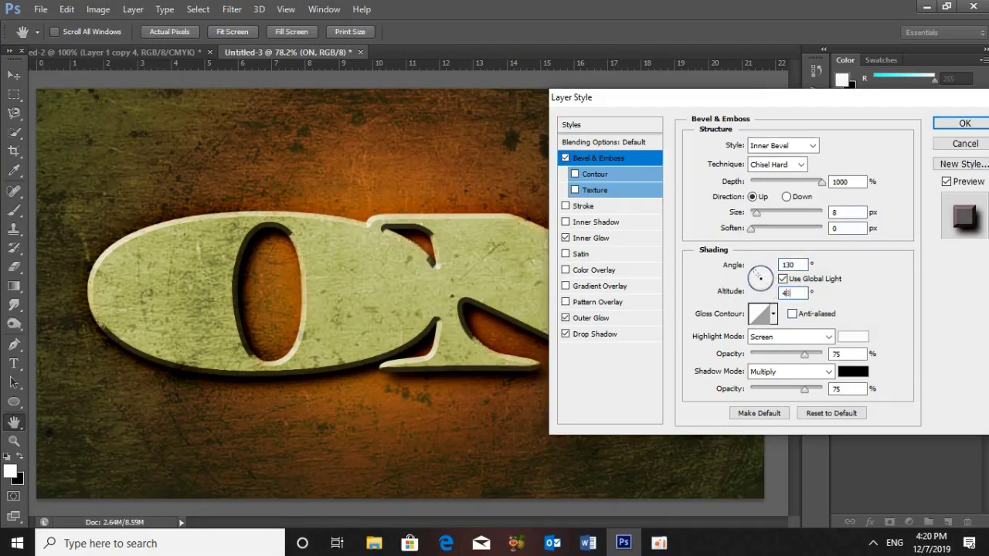
pyautogui.write('8')
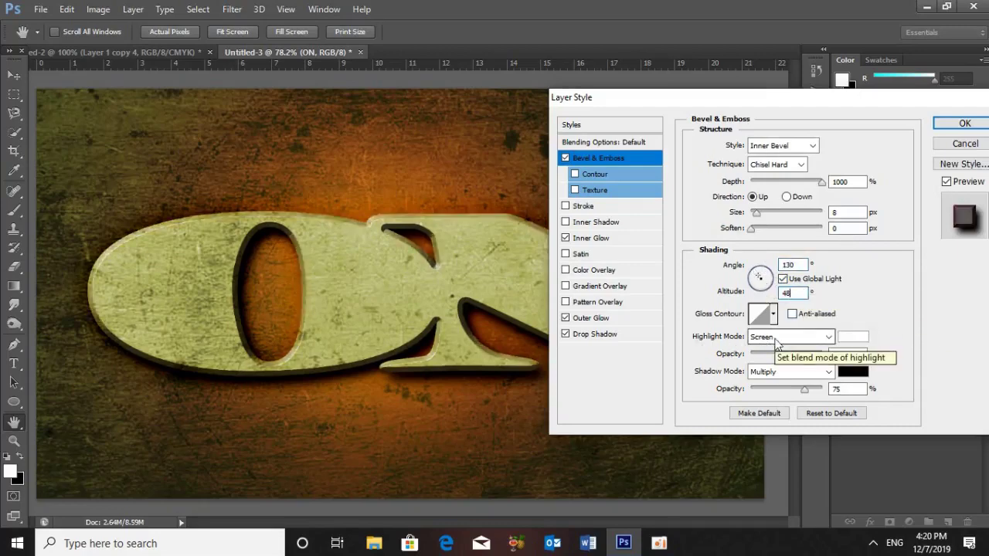
# Step: Set the bevel highlight to orange at 100% and the shadow opacity to 85%
pyautogui.click(853, 337)
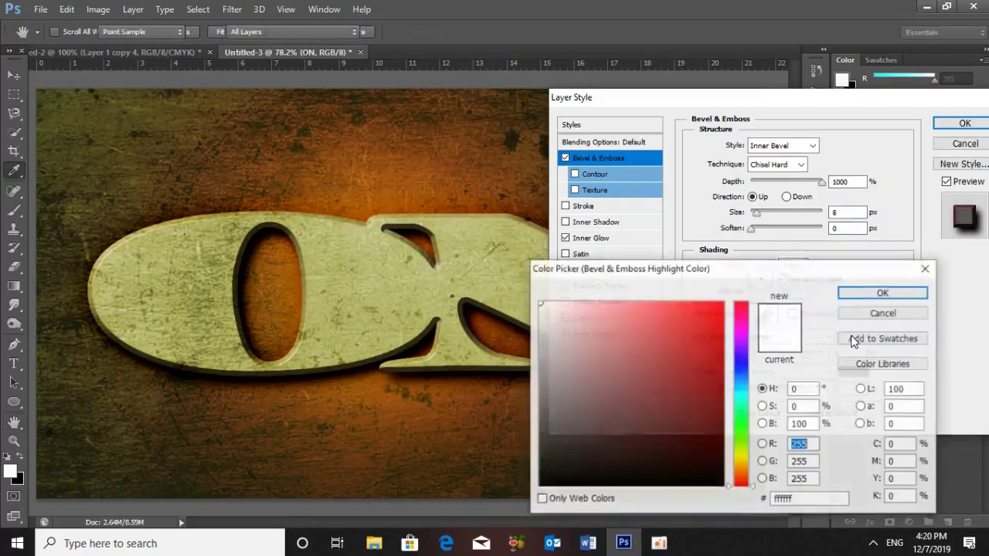
pyautogui.click(722, 302)
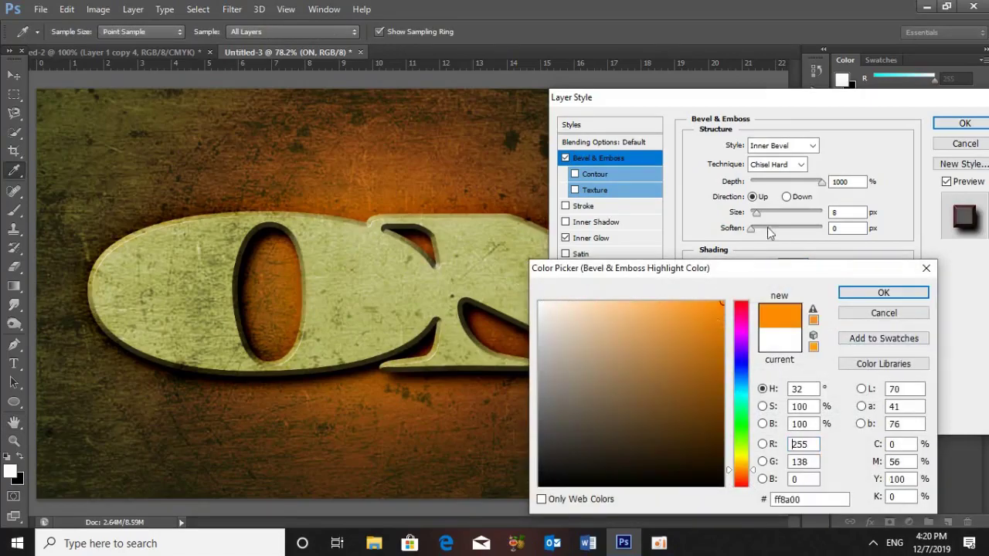
pyautogui.click(874, 293)
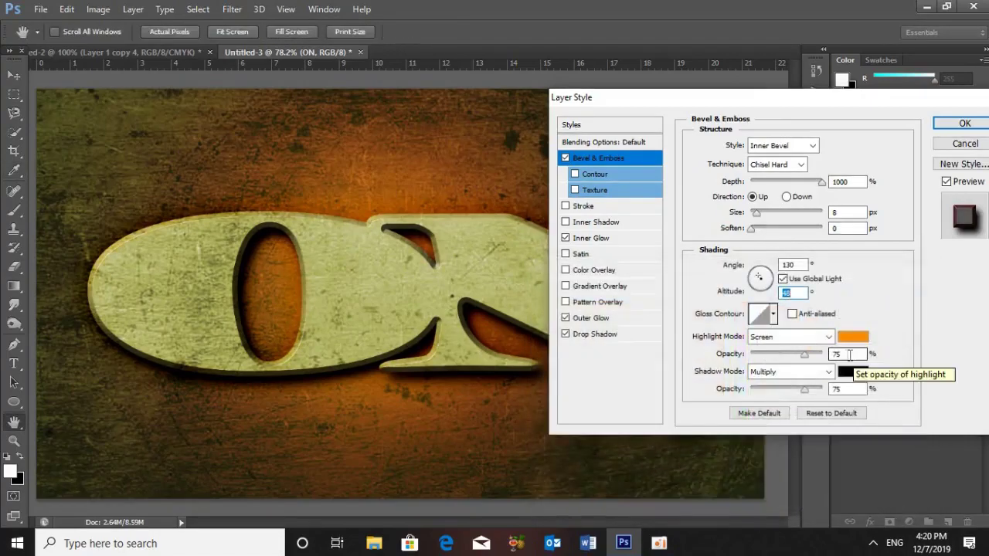
pyautogui.write('100')
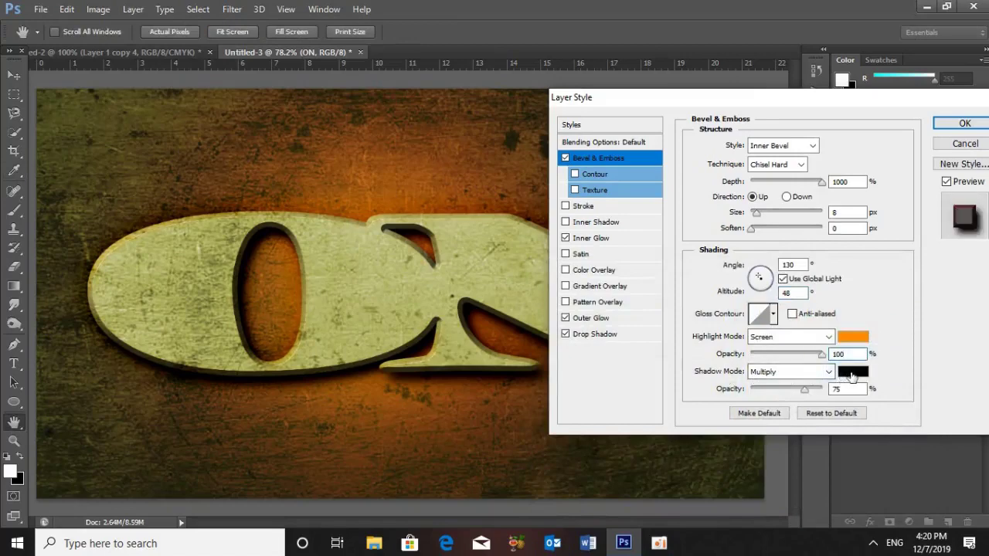
pyautogui.doubleClick(834, 388)
pyautogui.write('85')
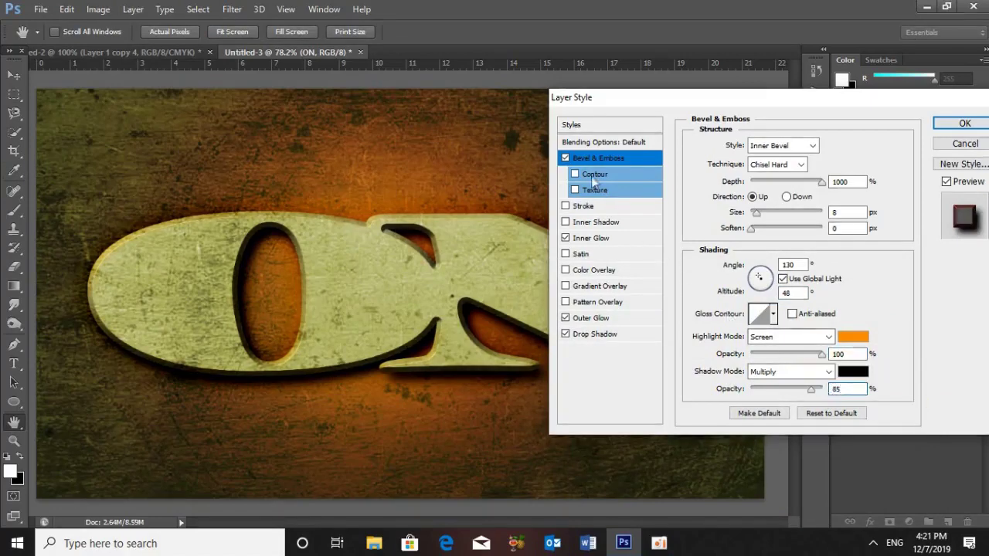
# Step: Add a Sawtooth 2 contour at range 100 and apply the layer style
pyautogui.click(591, 176)
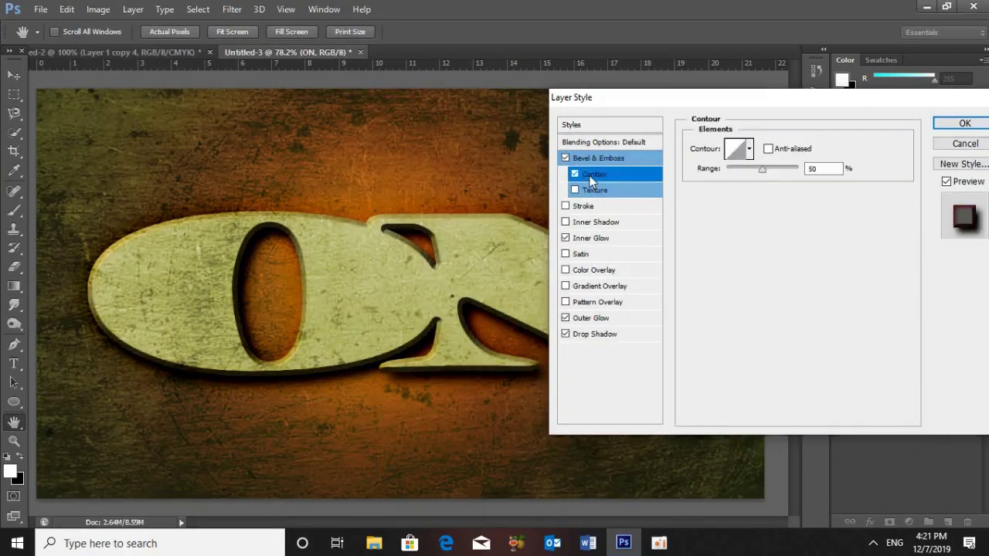
pyautogui.click(749, 149)
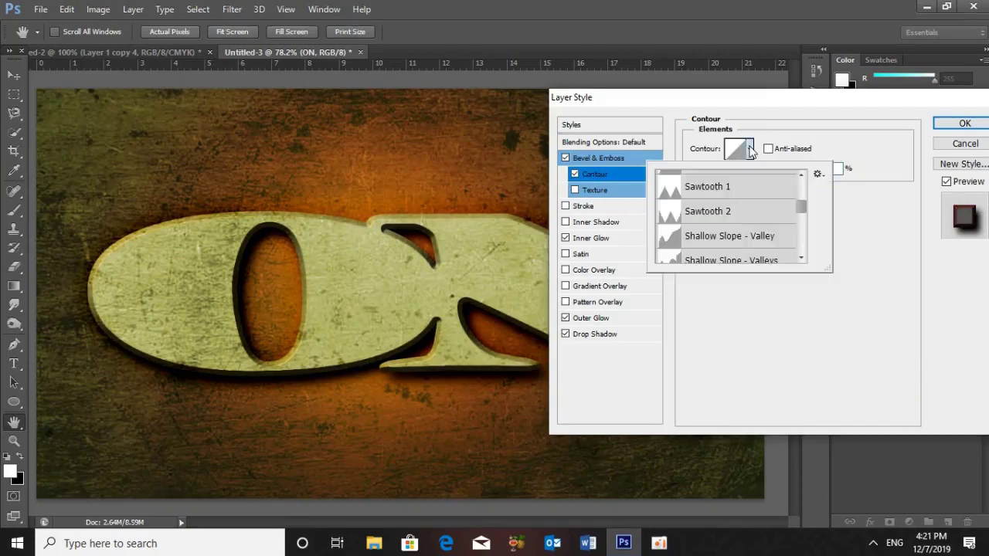
pyautogui.click(722, 214)
pyautogui.press('Return')
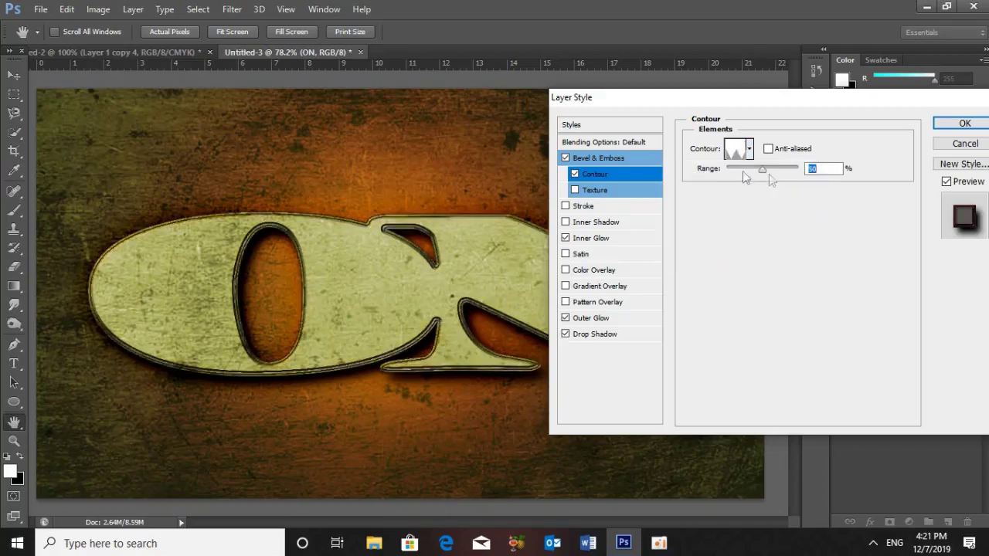
pyautogui.write('100')
pyautogui.click(957, 125)
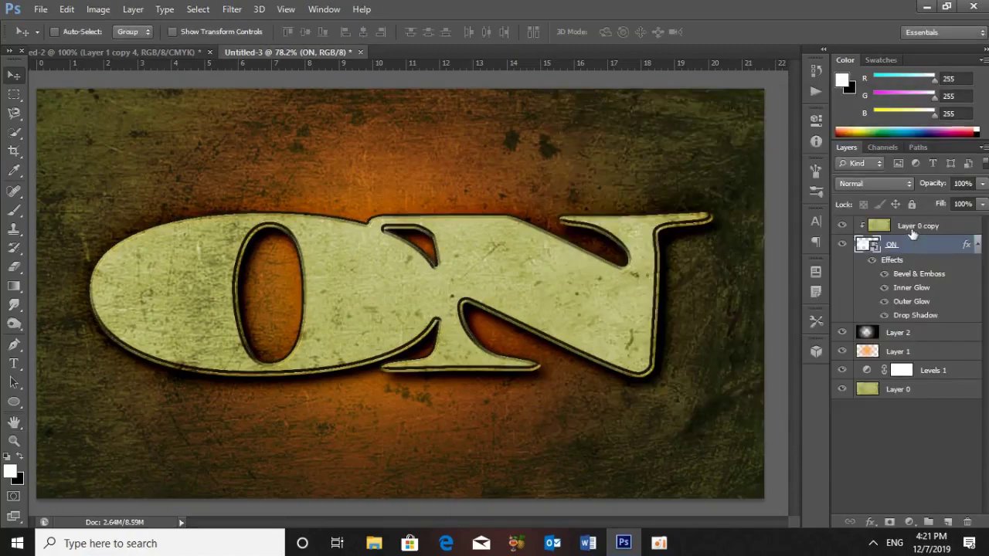
# Step: Stretch the ON text and Layer 0 copy texture vertically to about 143% height
pyautogui.keyDown('shift'); pyautogui.click(911, 227); pyautogui.keyUp('shift')
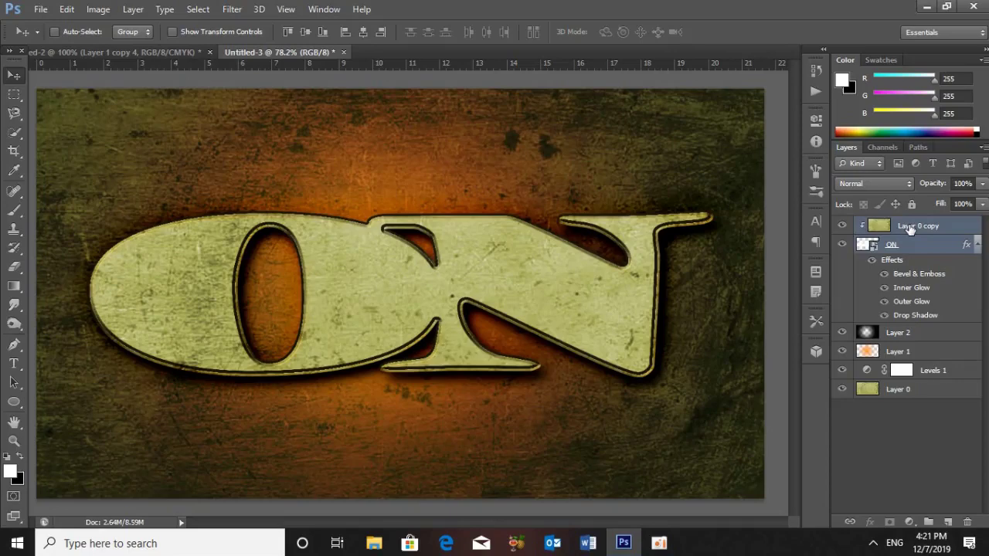
pyautogui.hotkey('ctrl', 't')
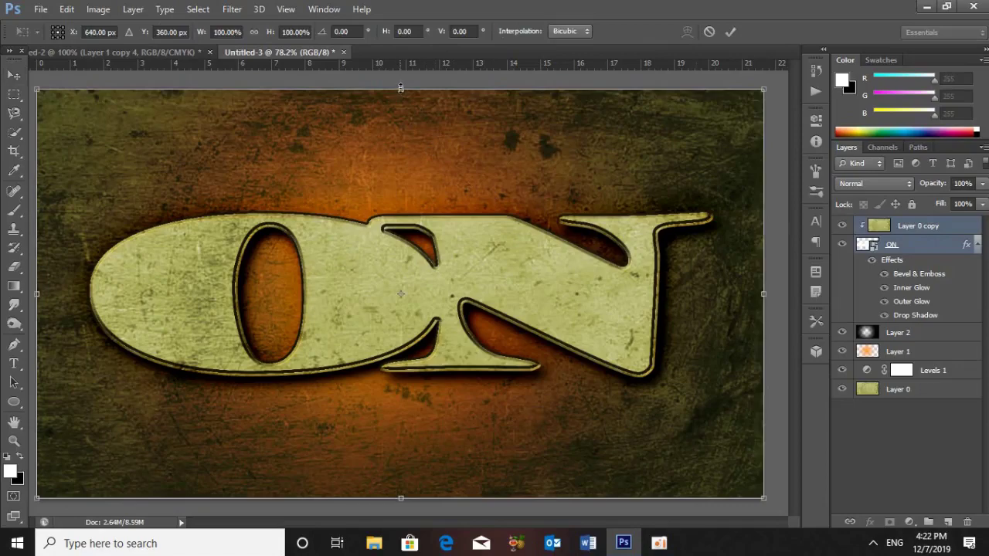
pyautogui.moveTo(404, 53); pyautogui.dragTo(422, 3)
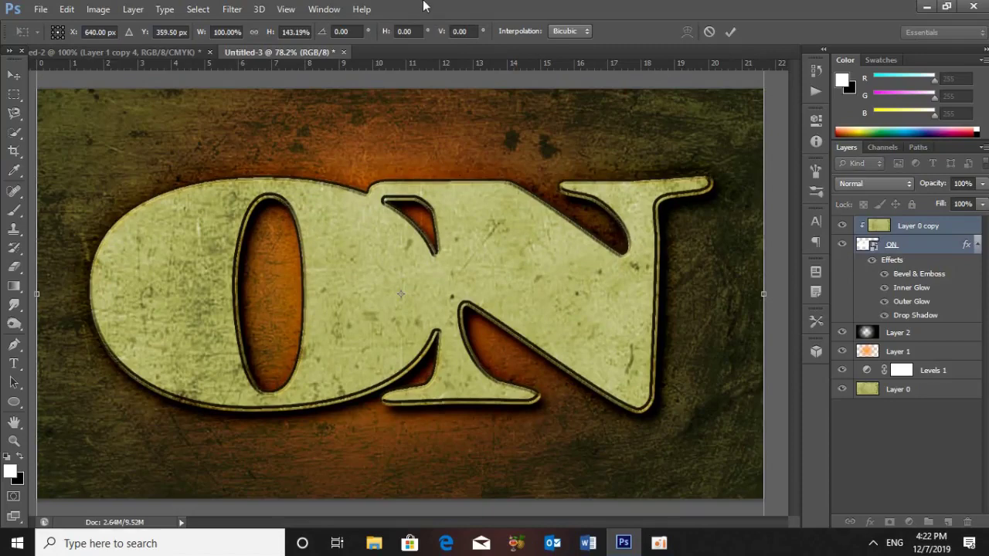
pyautogui.press('Return')
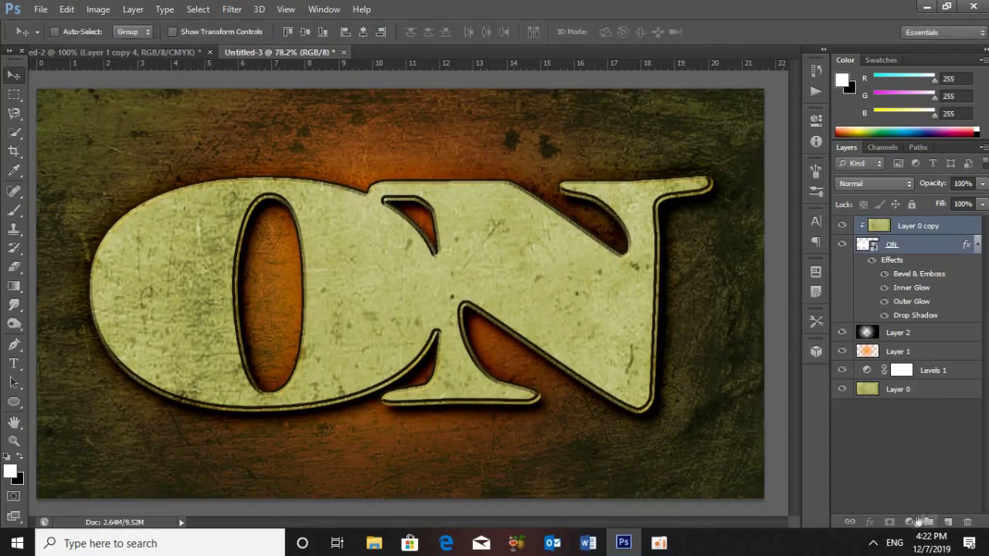
pyautogui.click(910, 522)
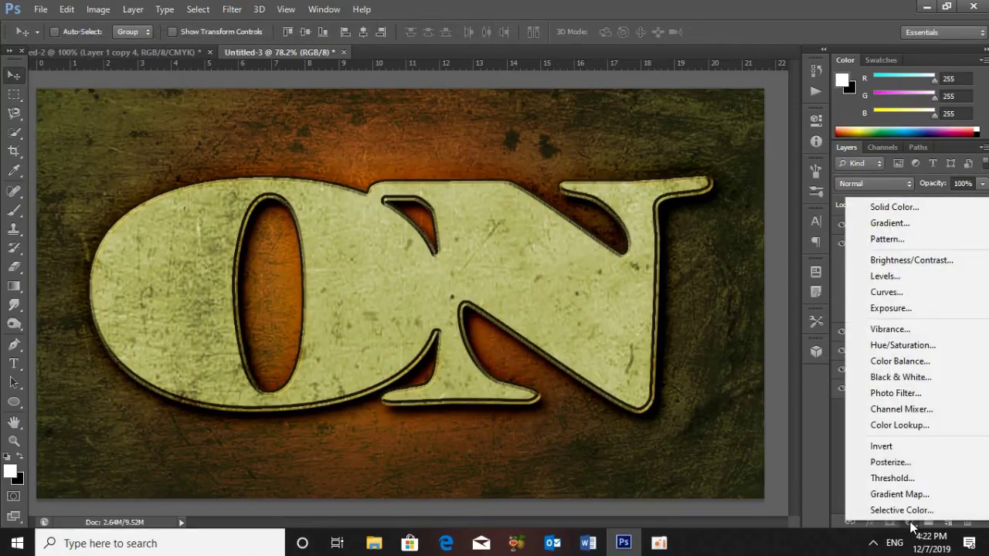
# Step: Add a Levels layer clipped to the texture, with black input 98 and a darker midtone
pyautogui.click(894, 278)
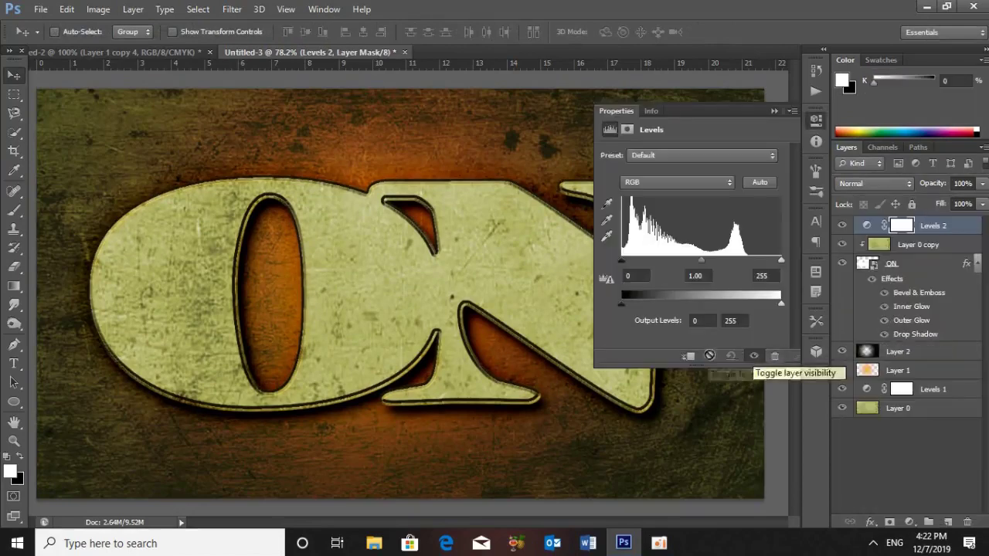
pyautogui.click(689, 357)
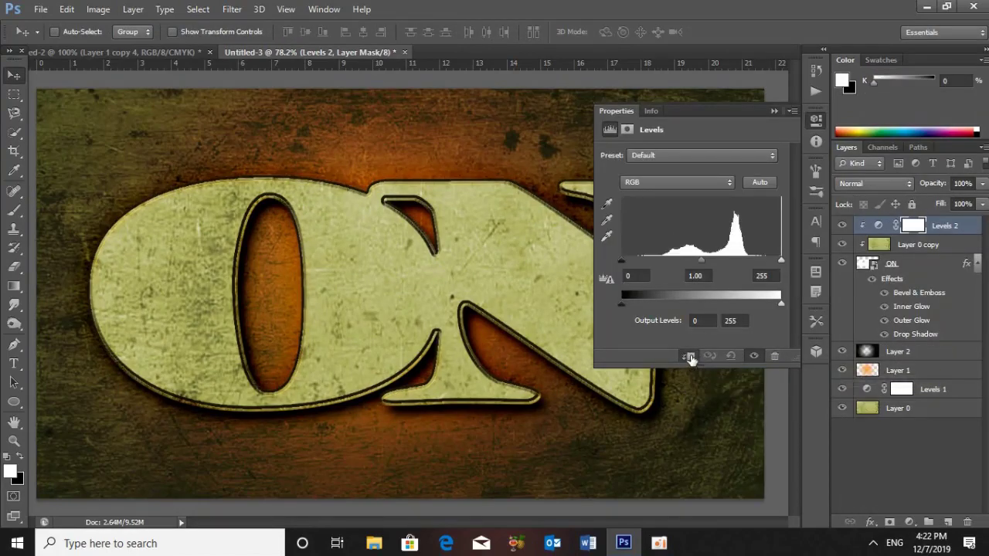
pyautogui.click(638, 275)
pyautogui.write('98')
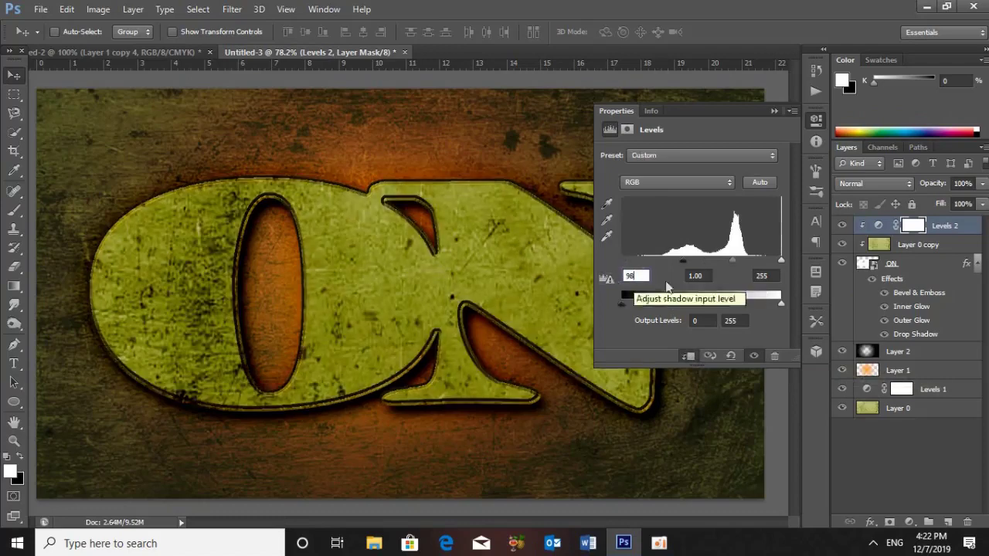
pyautogui.click(709, 273)
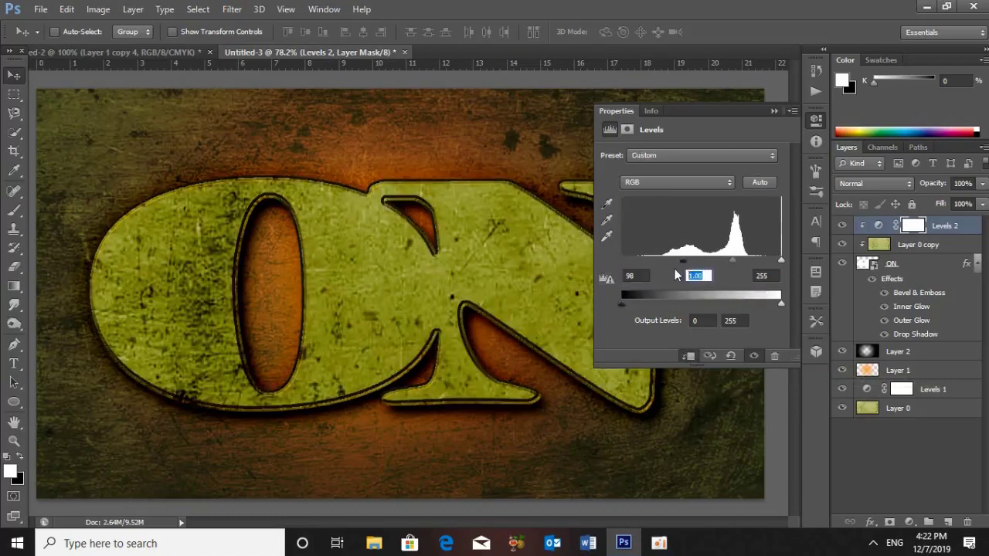
pyautogui.write('0.45')
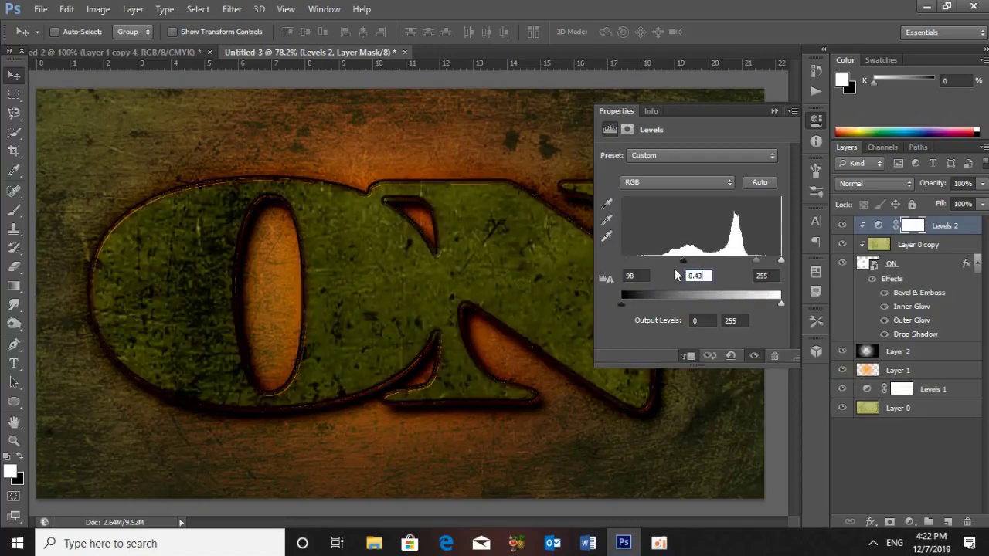
pyautogui.press('Return')
pyautogui.click(775, 112)
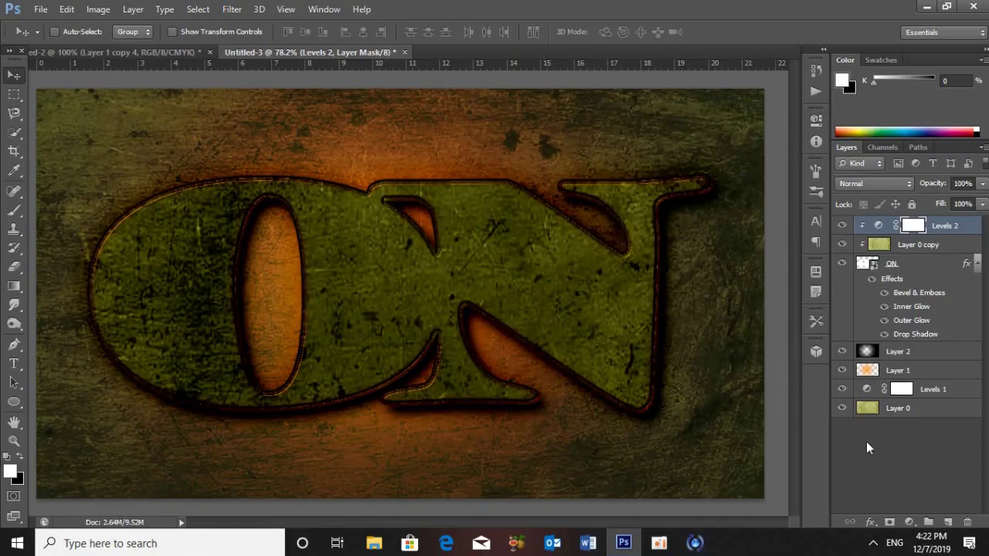
# Step: Add a second Levels adjustment with white input 154 to brighten the image
pyautogui.click(910, 523)
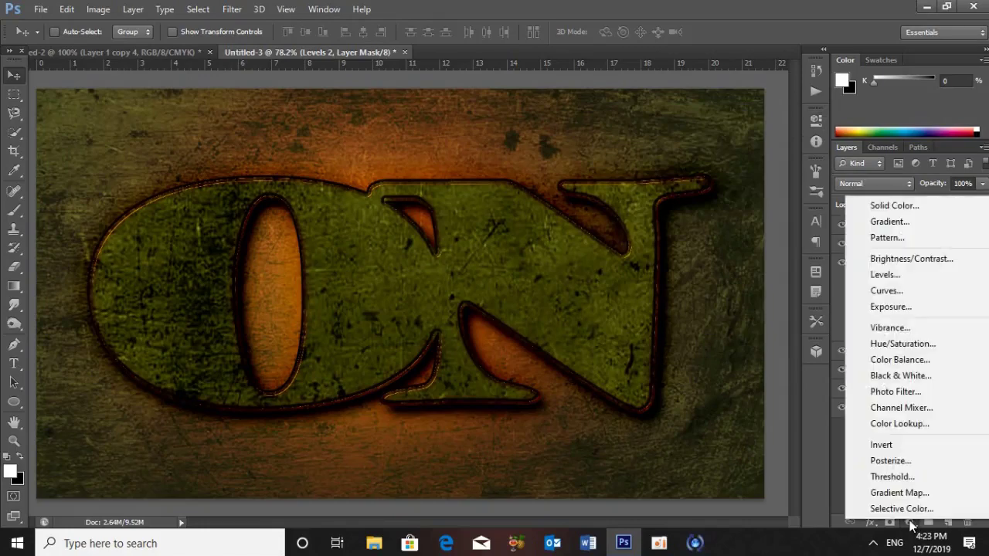
pyautogui.click(885, 274)
pyautogui.click(775, 274)
pyautogui.write('154')
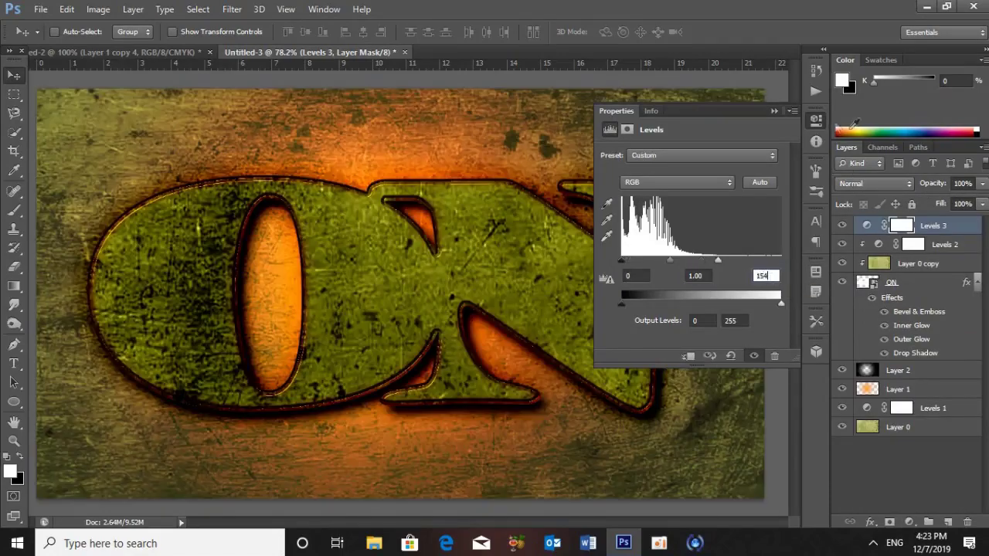
pyautogui.click(776, 112)
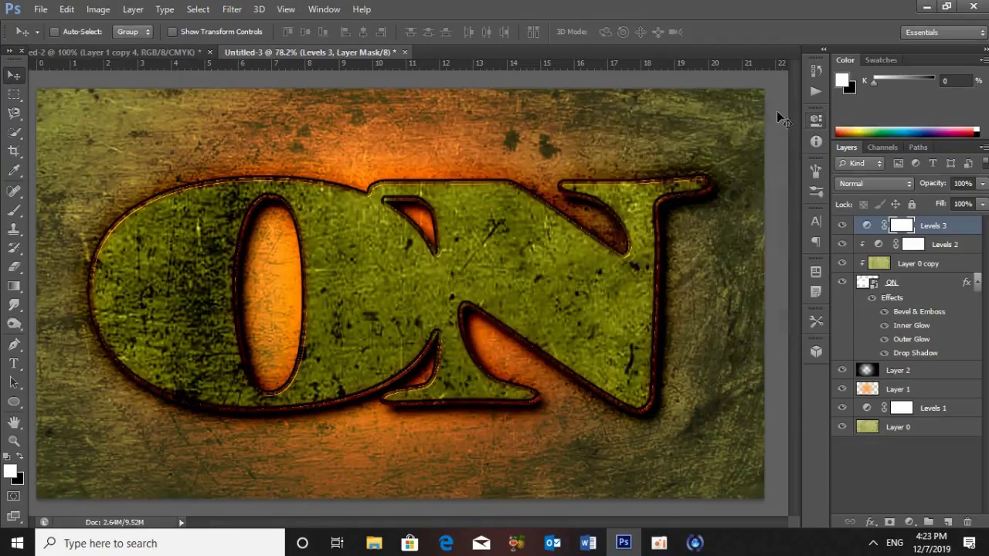
pyautogui.click(889, 371)
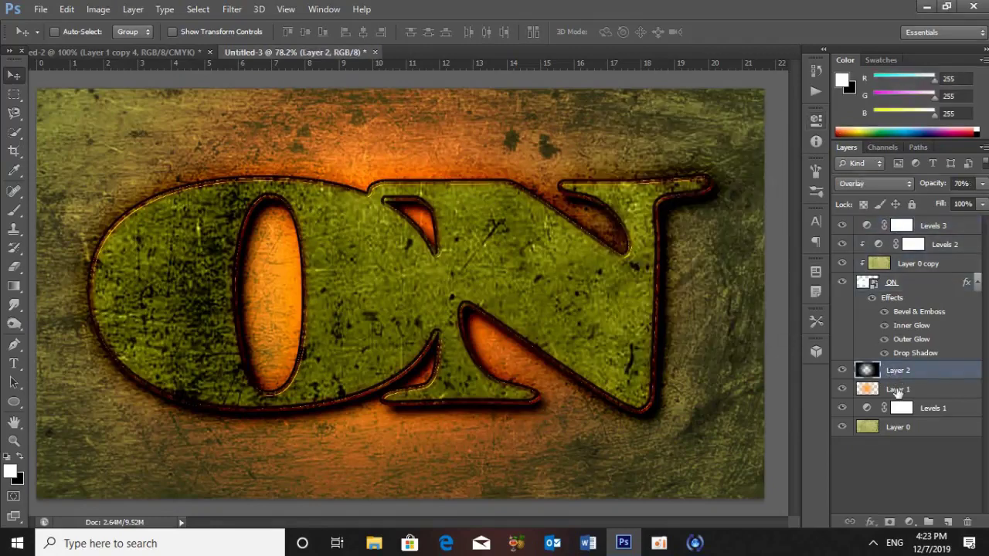
# Step: Group the background layers, then group Levels 3 through the ON text into Group 2
pyautogui.hotkey('shift', 'alt', '[')
pyautogui.hotkey('shift', 'alt', '[')
pyautogui.hotkey('shift', 'alt', '[')
pyautogui.hotkey('ctrl', 'g')
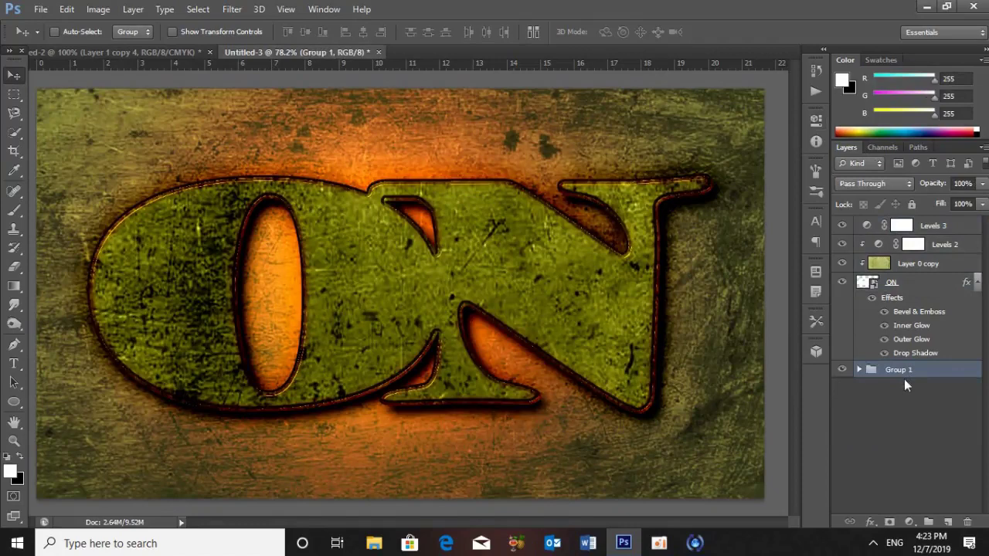
pyautogui.click(924, 225)
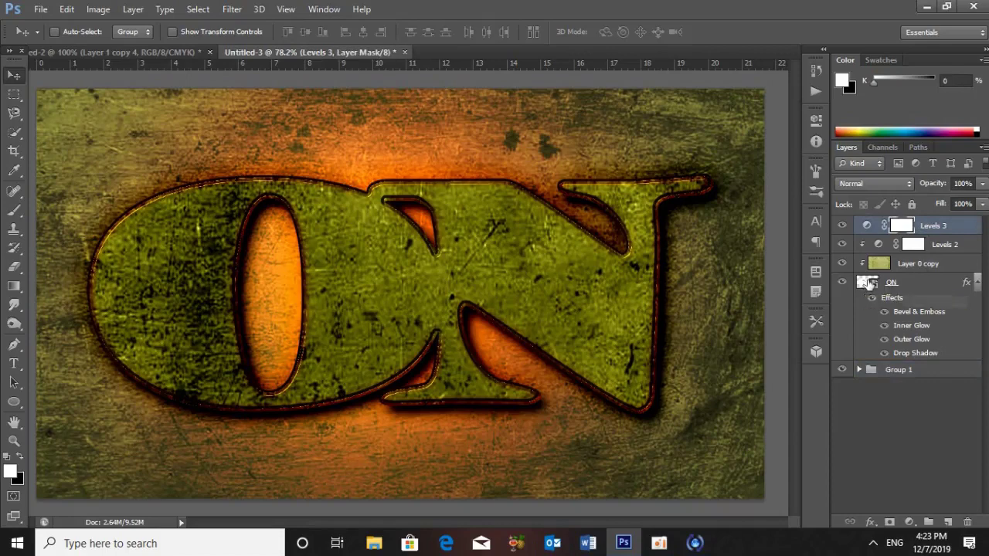
pyautogui.keyDown('shift'); pyautogui.click(865, 283); pyautogui.keyUp('shift')
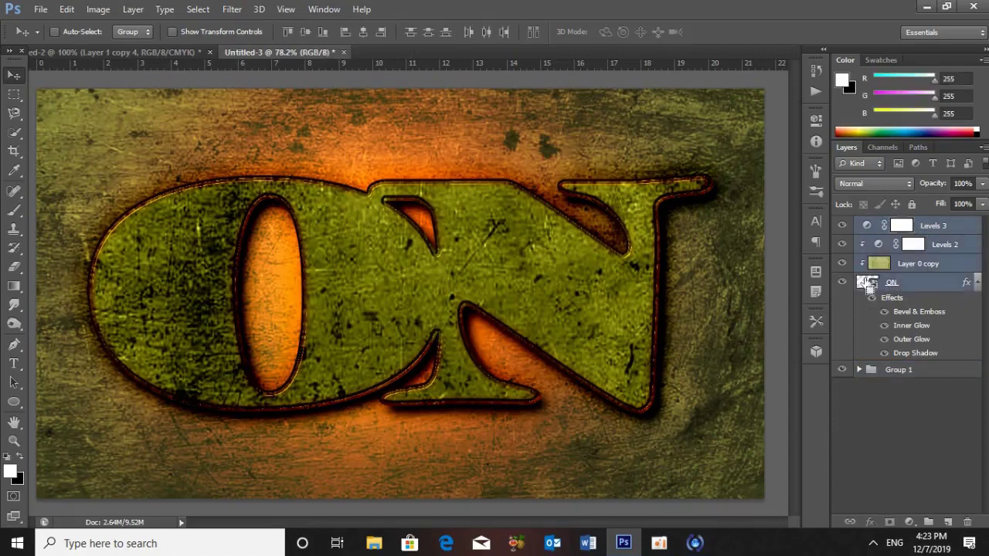
pyautogui.hotkey('ctrl', 'g')
# Step: Add an empty layer above Group 1 and switch to the fire document
pyautogui.click(891, 243)
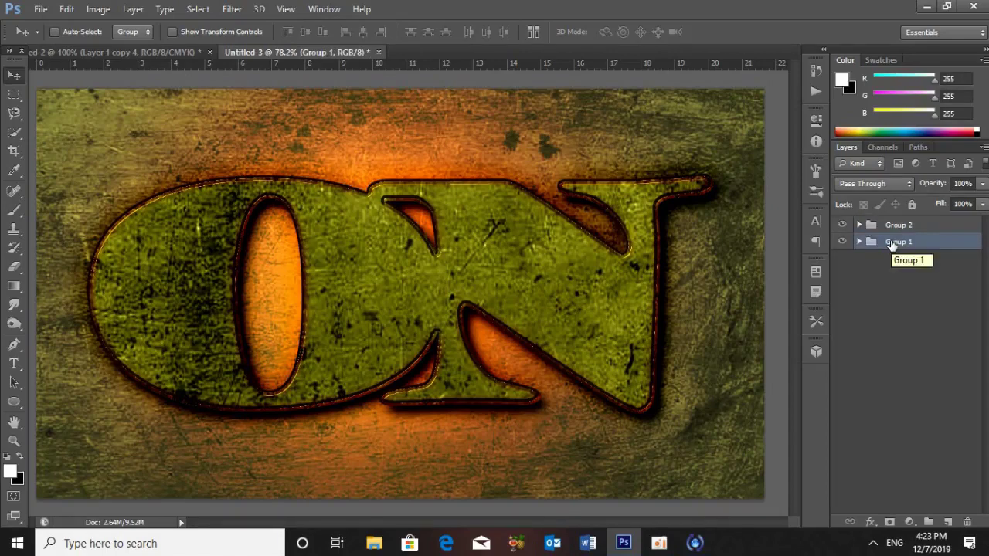
pyautogui.click(948, 523)
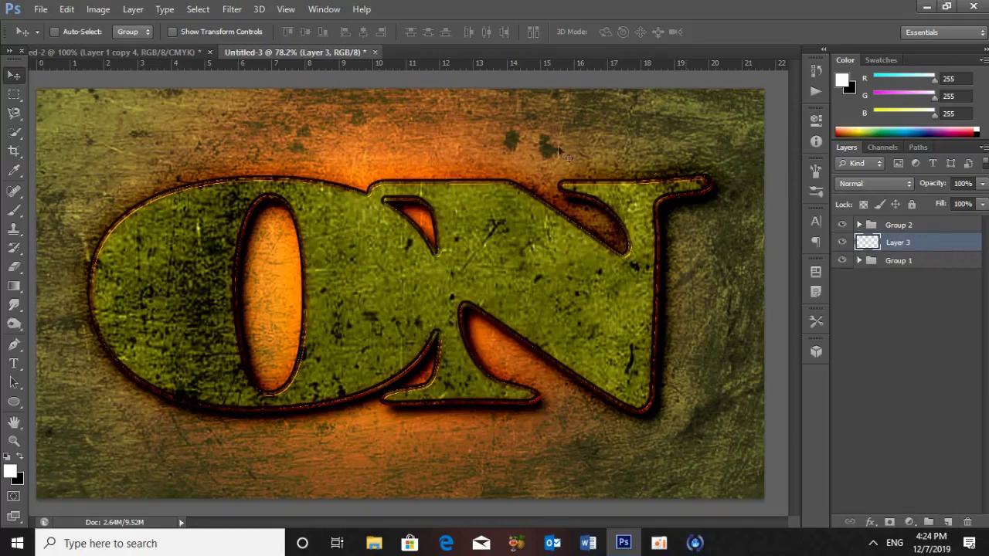
pyautogui.click(162, 52)
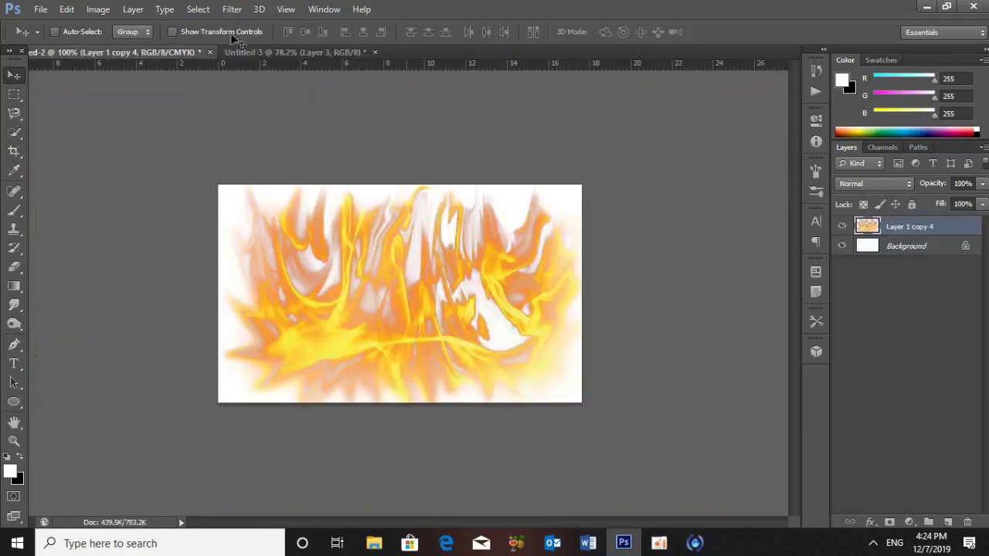
# Step: Bring the fire layer into the ON document and enlarge it over the O
pyautogui.moveTo(267, 59); pyautogui.dragTo(361, 302)
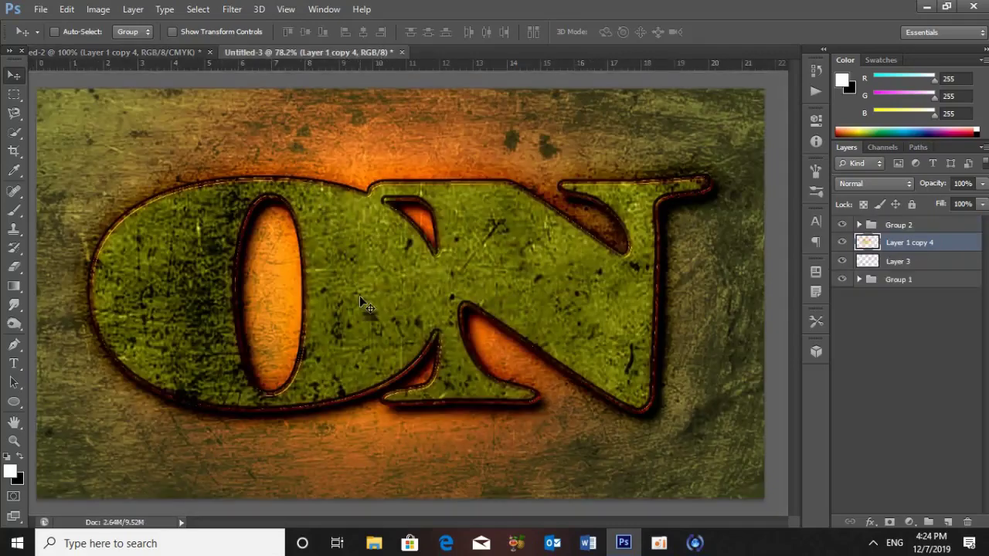
pyautogui.moveTo(359, 295); pyautogui.dragTo(263, 316)
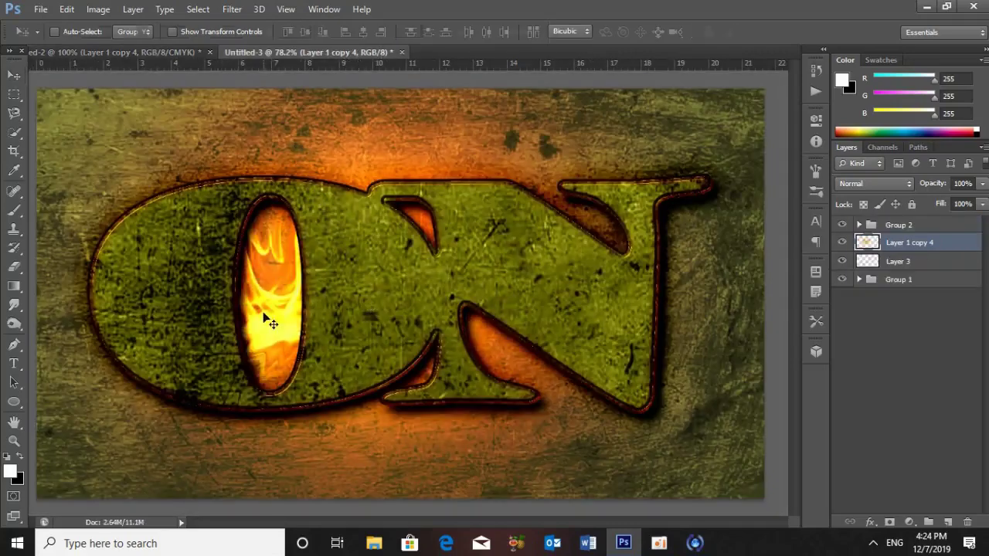
pyautogui.hotkey('ctrl', 't')
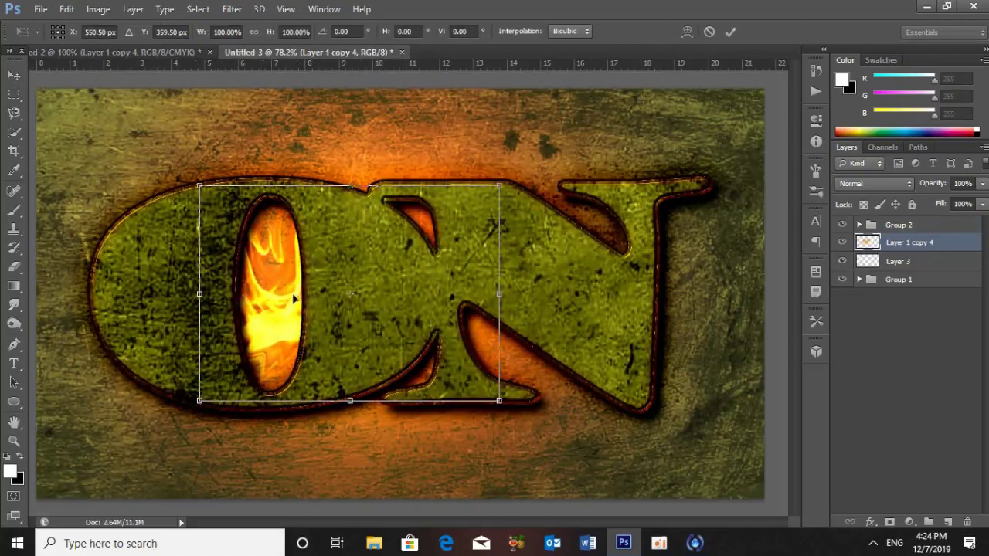
pyautogui.moveTo(242, 307); pyautogui.dragTo(127, 336)
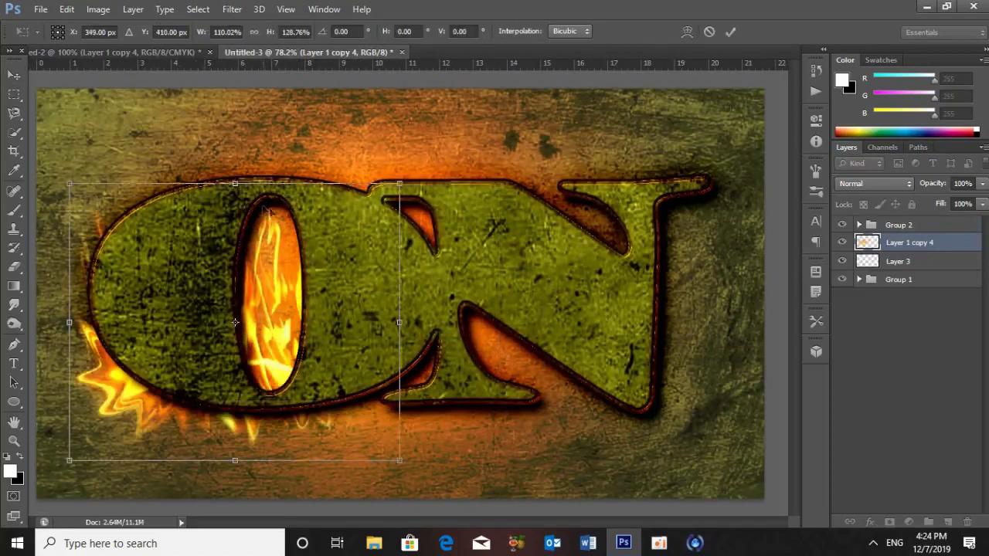
pyautogui.press('Return')
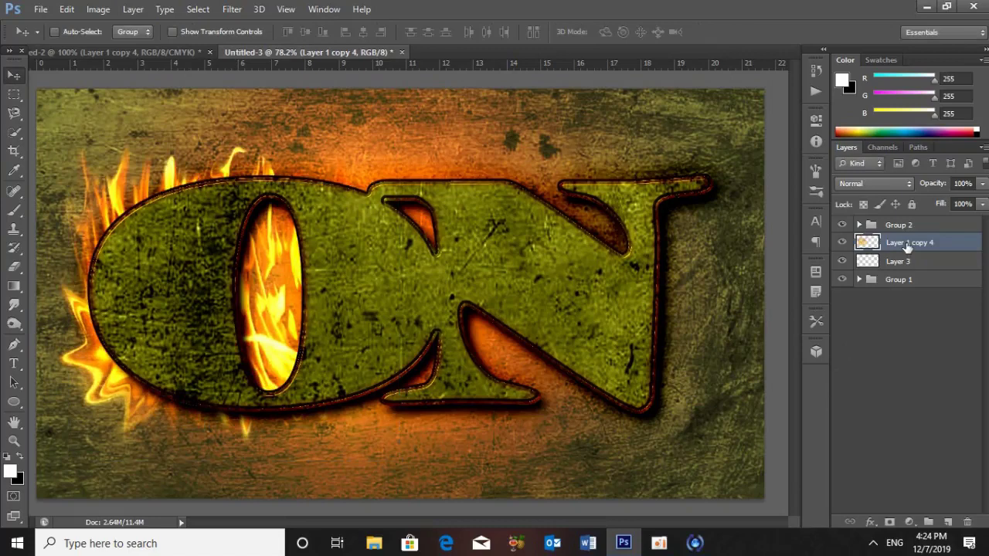
# Step: Duplicate the flames twice around the N, warping the right-side copy inward
pyautogui.hotkey('ctrl', 'j')
pyautogui.moveTo(392, 268); pyautogui.dragTo(499, 278)
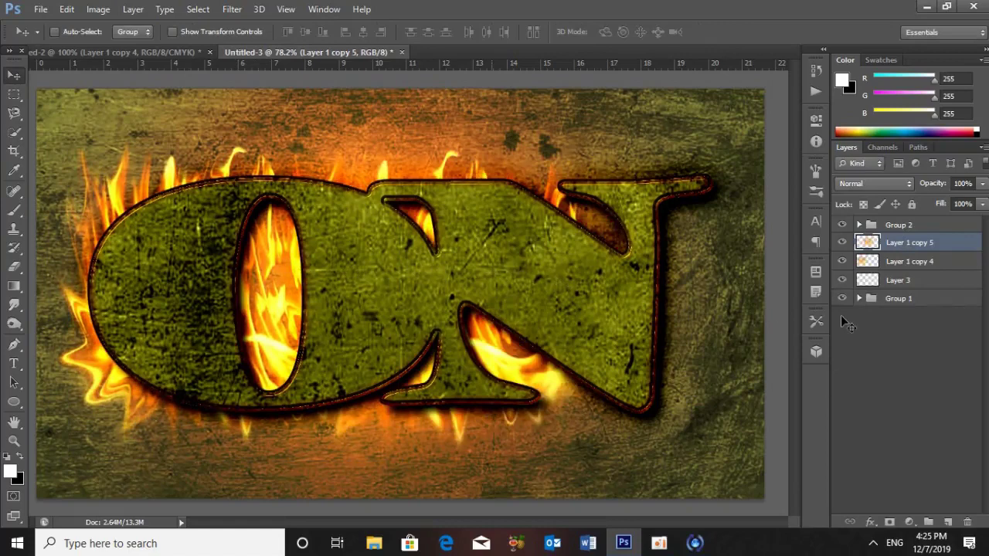
pyautogui.hotkey('ctrl', 'j')
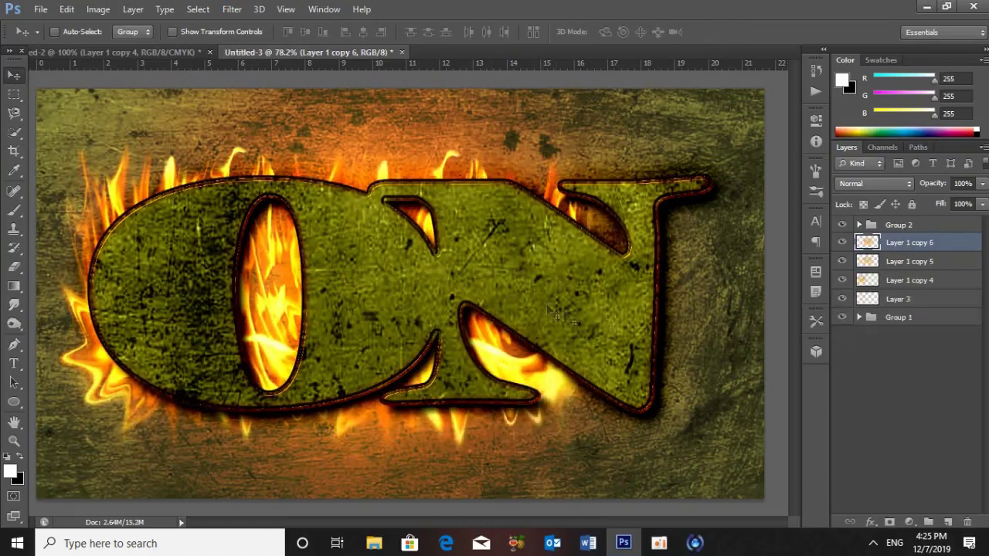
pyautogui.moveTo(476, 282); pyautogui.dragTo(627, 274)
pyautogui.hotkey('ctrl', 't')
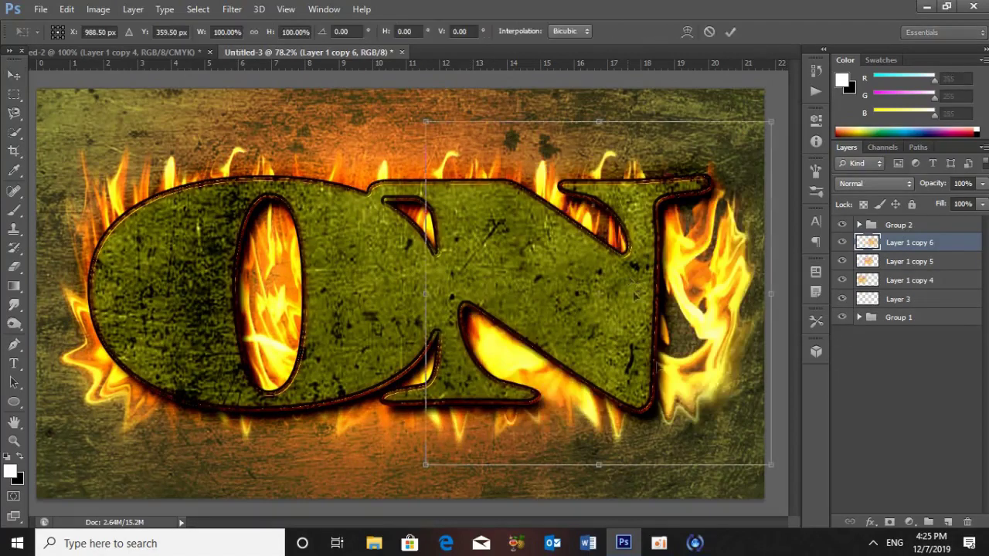
pyautogui.moveTo(599, 464); pyautogui.dragTo(595, 488)
pyautogui.click(687, 31)
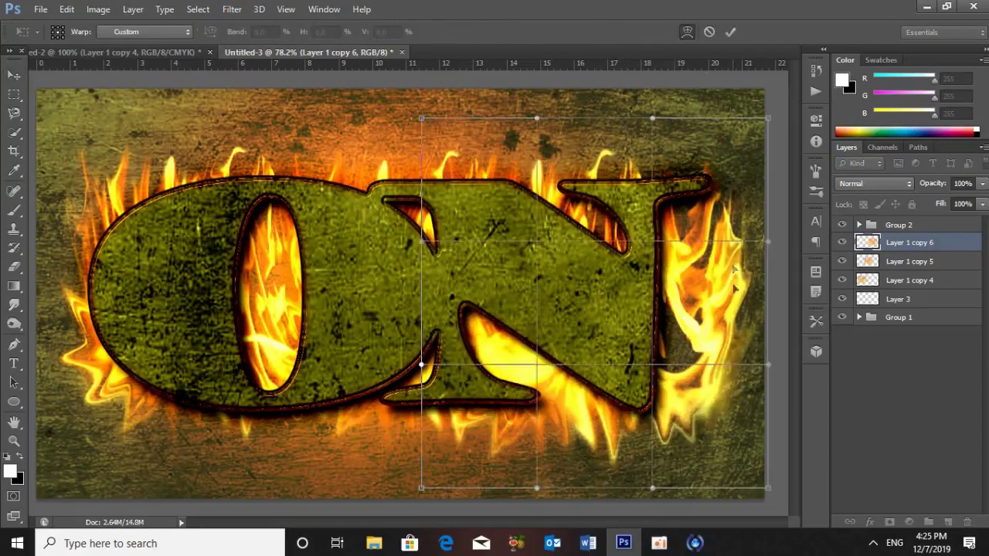
pyautogui.moveTo(766, 364); pyautogui.dragTo(484, 360)
pyautogui.press('Return')
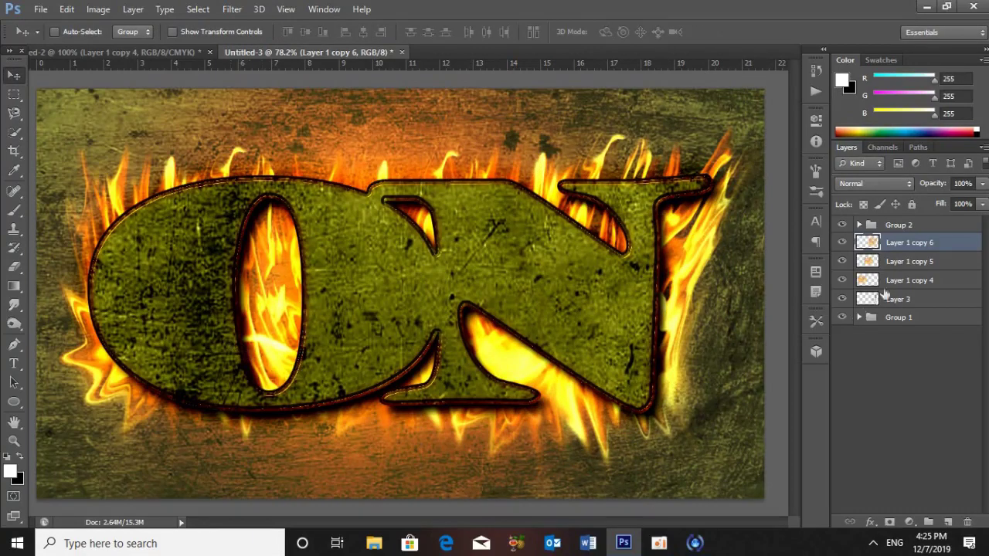
# Step: Merge the flame copies and Layer 3 into a single layer
pyautogui.keyDown('shift'); pyautogui.click(903, 263); pyautogui.keyUp('shift')
pyautogui.keyDown('shift'); pyautogui.click(902, 280); pyautogui.keyUp('shift')
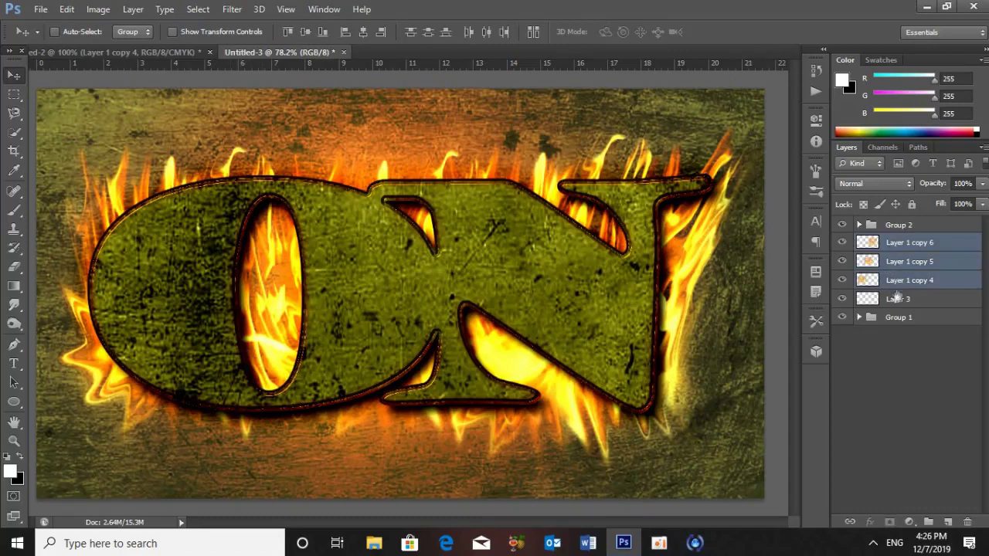
pyautogui.keyDown('shift'); pyautogui.click(894, 299); pyautogui.keyUp('shift')
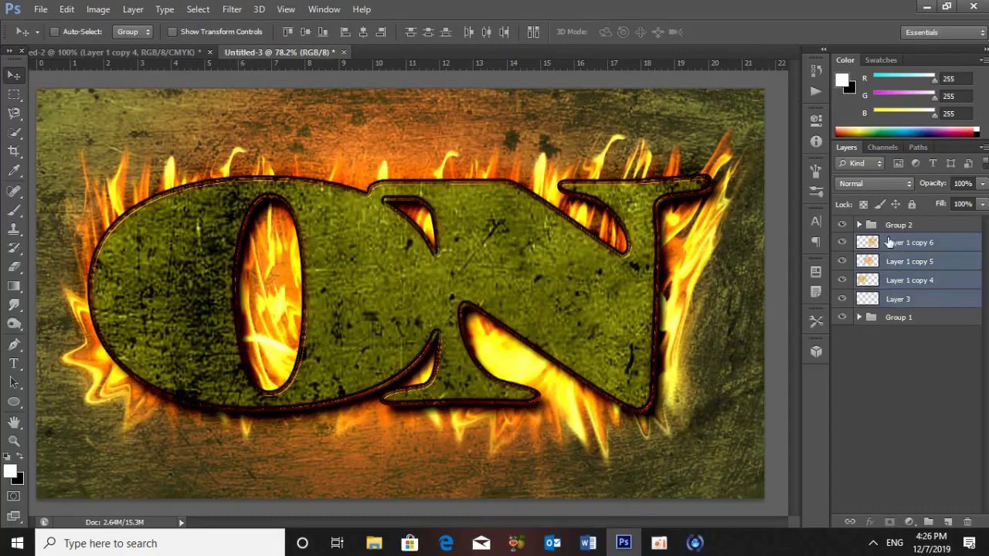
pyautogui.hotkey('ctrl', 'e')
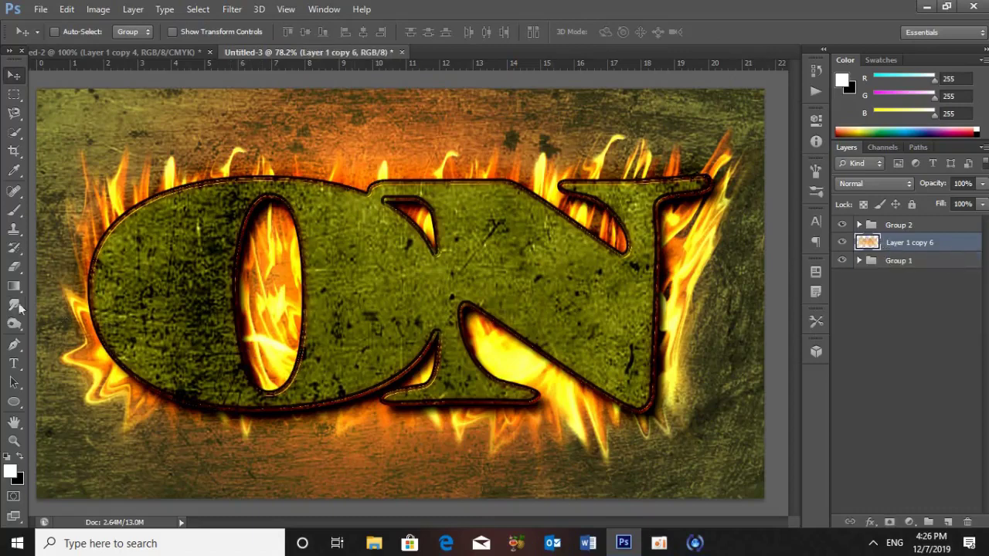
# Step: Set up the Eraser Tool with a 50 px brush at low opacity
pyautogui.click(12, 272)
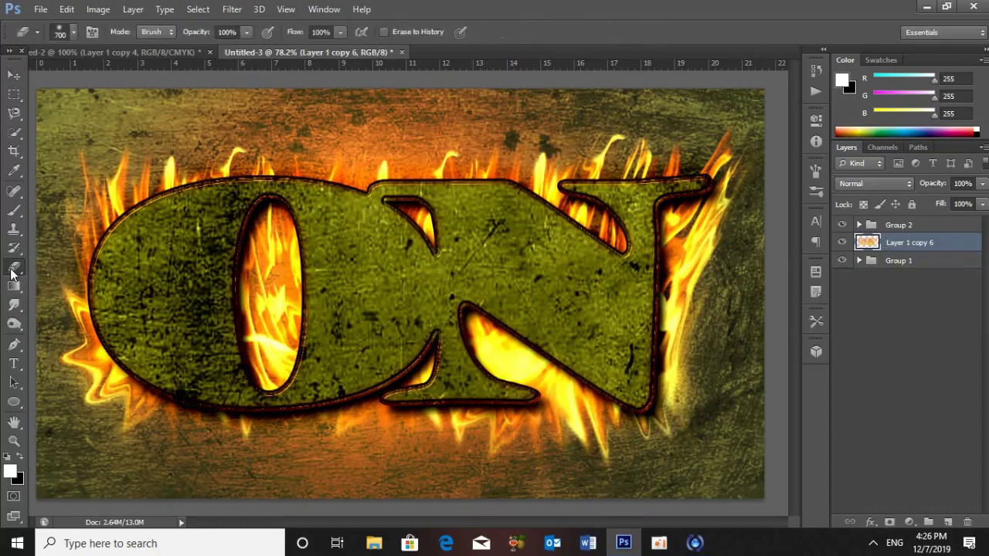
pyautogui.click(56, 264)
pyautogui.click(245, 33)
pyautogui.moveTo(244, 48); pyautogui.dragTo(191, 56)
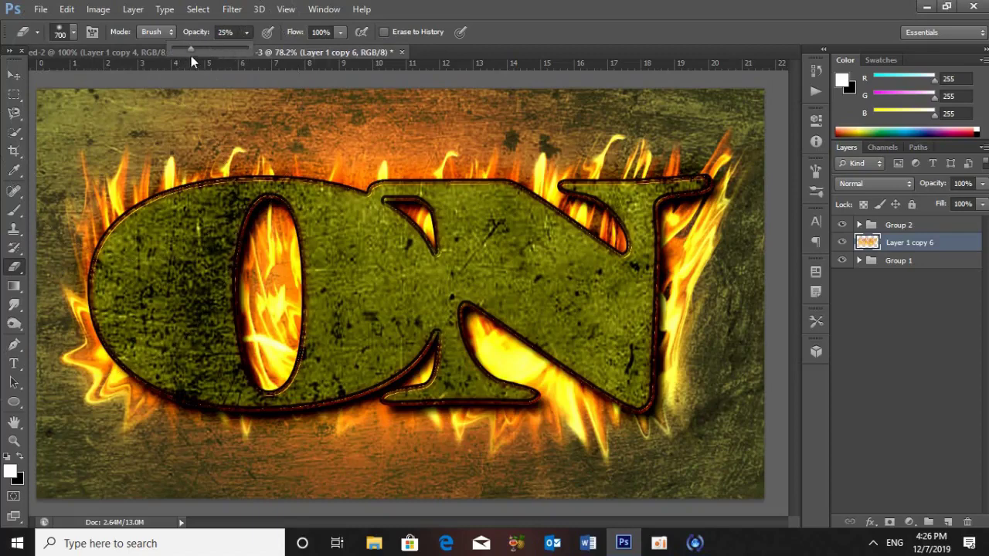
pyautogui.click(73, 33)
pyautogui.write('100')
pyautogui.press('Return')
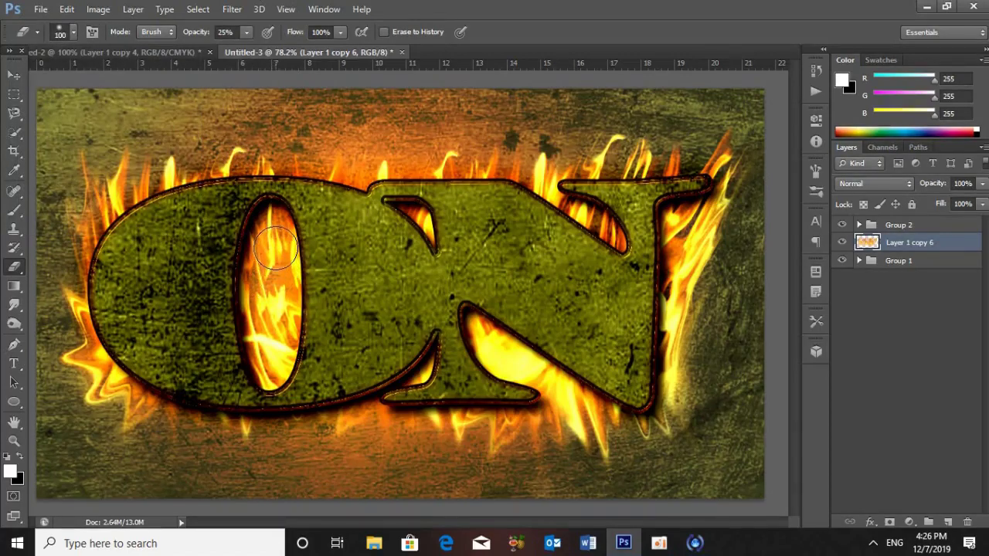
pyautogui.press('[')
pyautogui.press('[')
pyautogui.press('[')
# Step: Softly erase the flames inside the O's hole and the N's lower-right notch
pyautogui.moveTo(279, 243); pyautogui.dragTo(271, 363)
pyautogui.moveTo(245, 31)
pyautogui.mouseDown()
pyautogui.moveTo(272, 60)
pyautogui.moveTo(283, 56)
pyautogui.mouseUp()
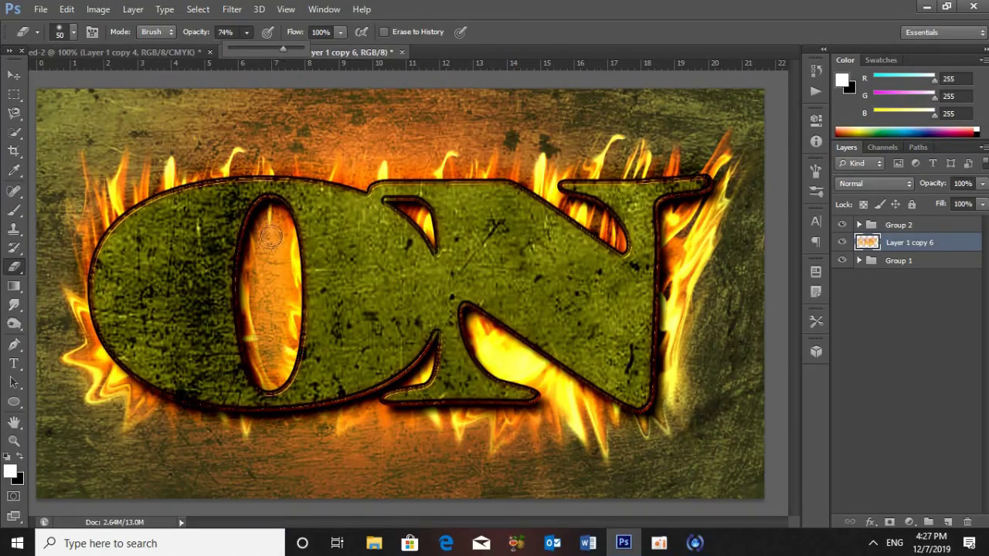
pyautogui.moveTo(271, 236); pyautogui.dragTo(271, 339)
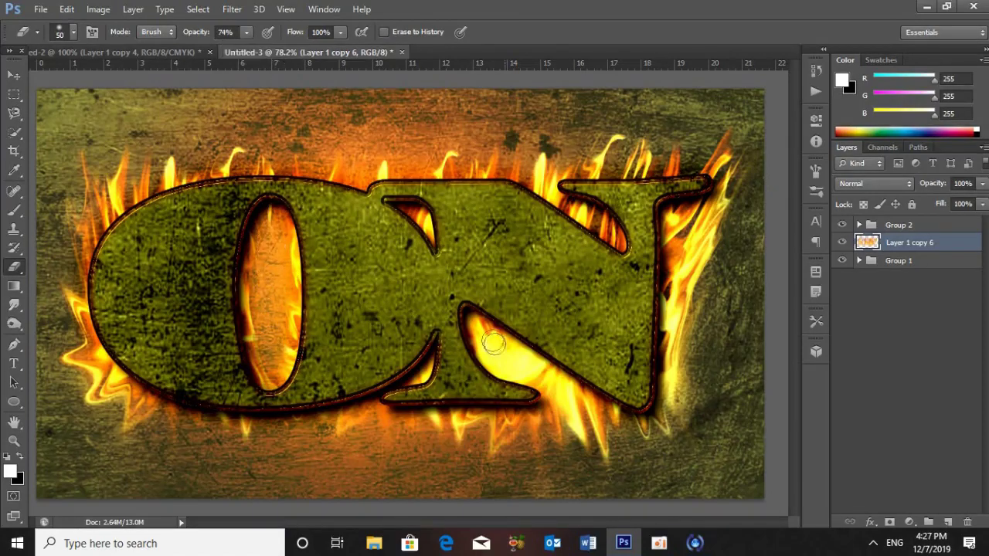
pyautogui.moveTo(517, 366)
pyautogui.mouseDown()
pyautogui.moveTo(487, 338)
pyautogui.moveTo(565, 397)
pyautogui.mouseUp()
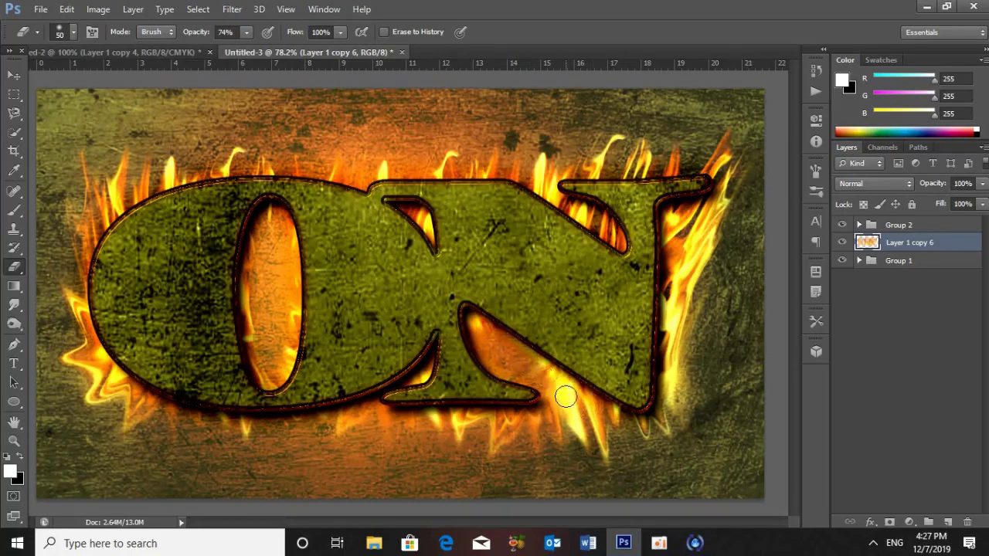
pyautogui.moveTo(565, 396); pyautogui.dragTo(561, 406)
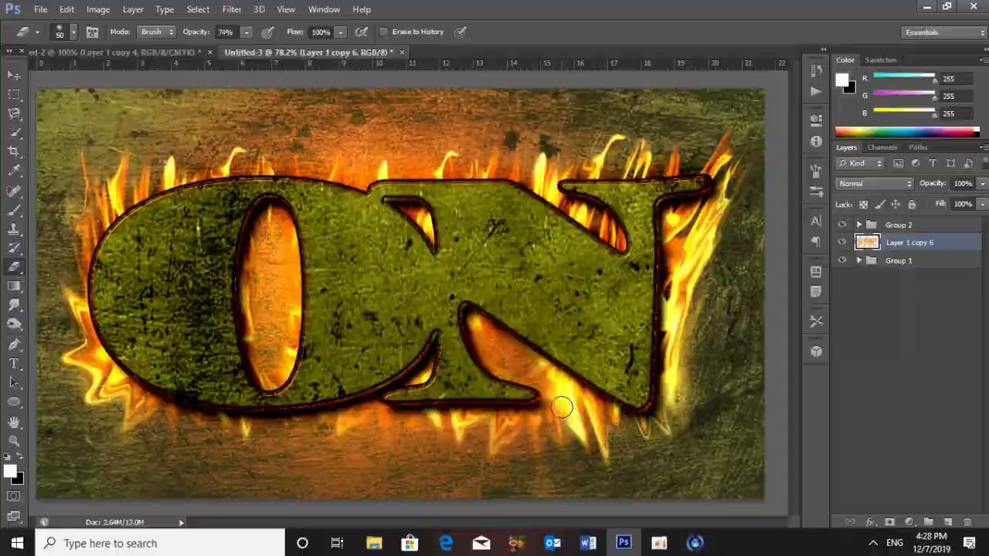